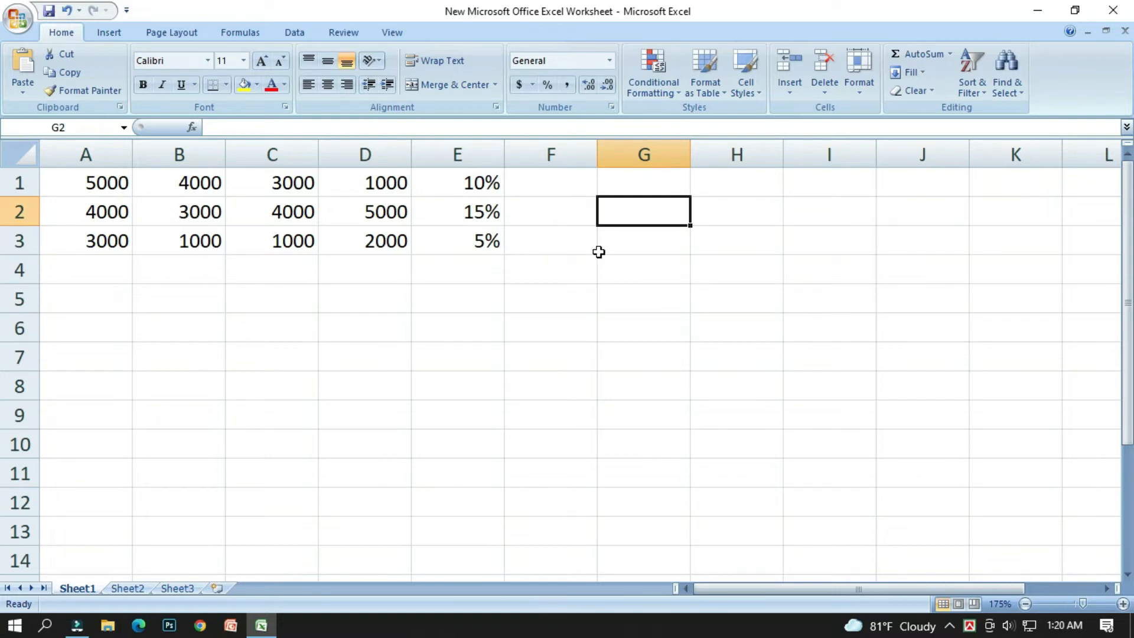
# Step: Total the first row in cell F1 with AutoSum, limiting the summed range to A1:D1
pyautogui.click(569, 185)
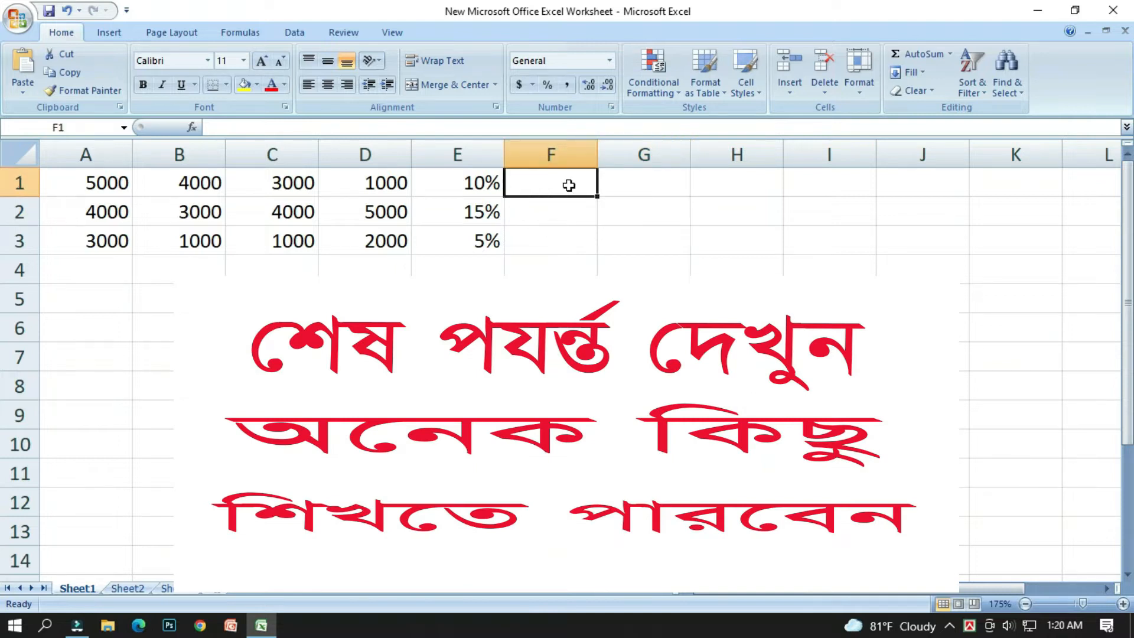
pyautogui.click(950, 54)
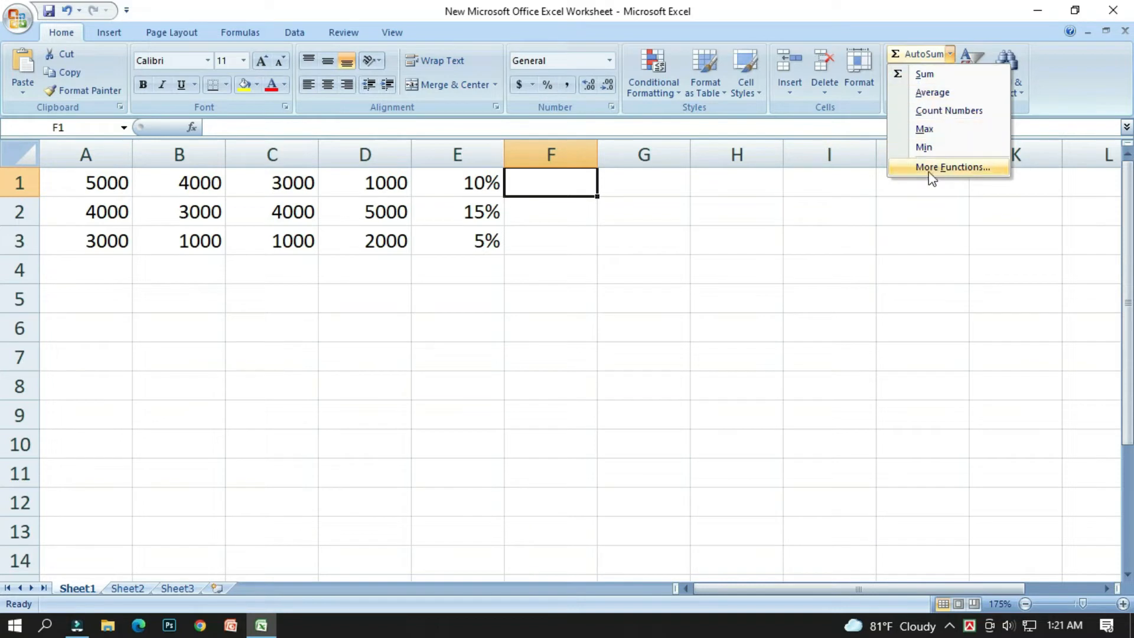
pyautogui.click(917, 55)
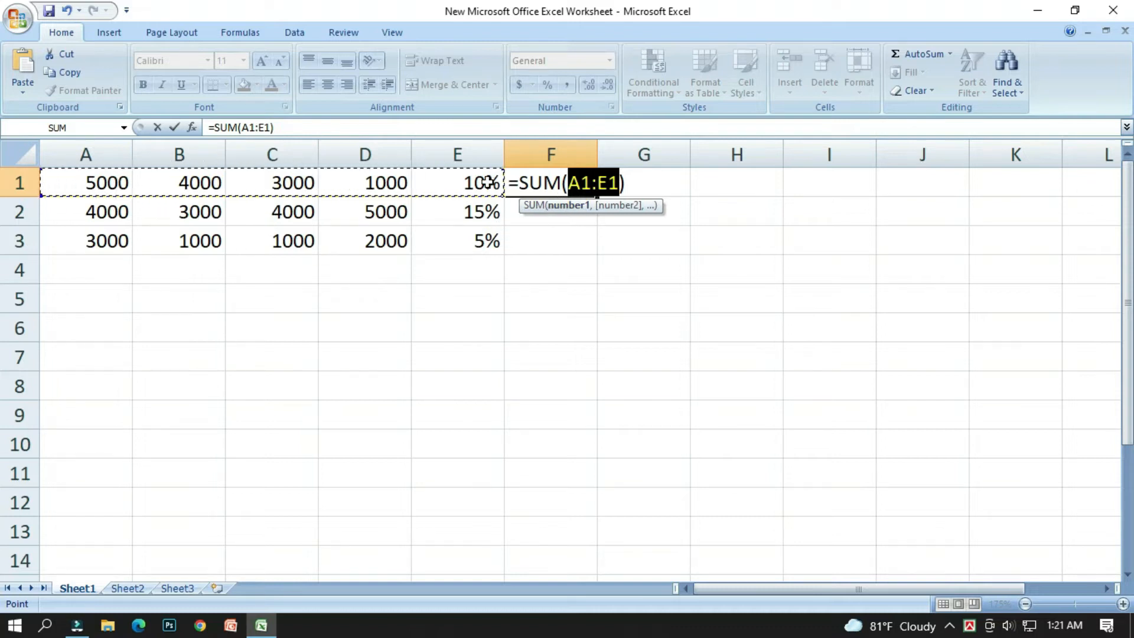
pyautogui.moveTo(596, 184); pyautogui.dragTo(618, 188)
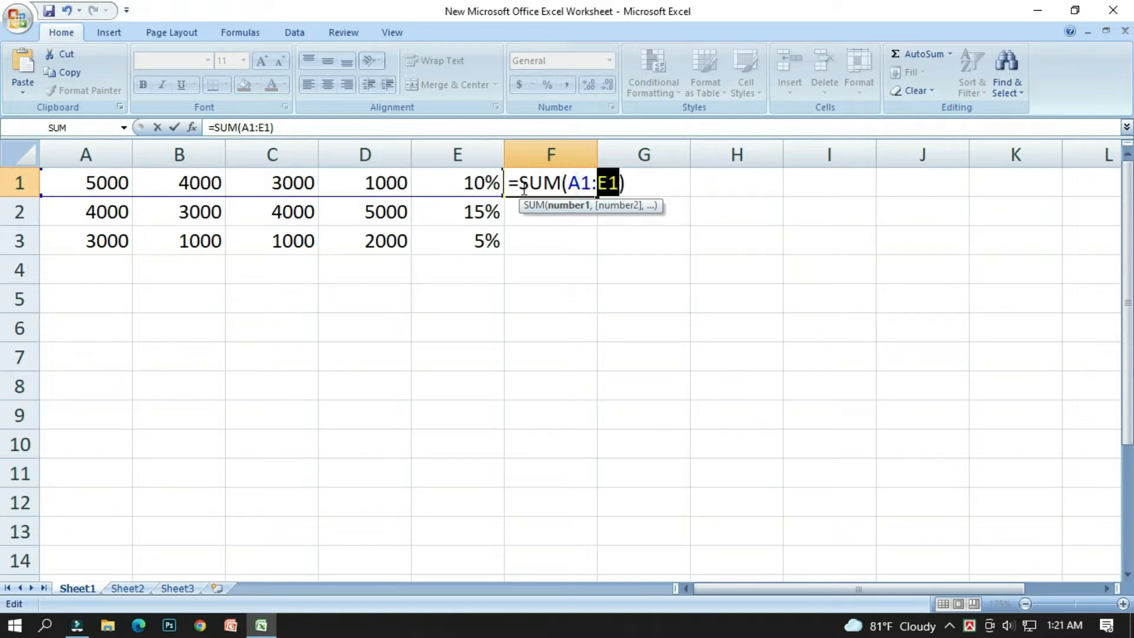
pyautogui.click(390, 184)
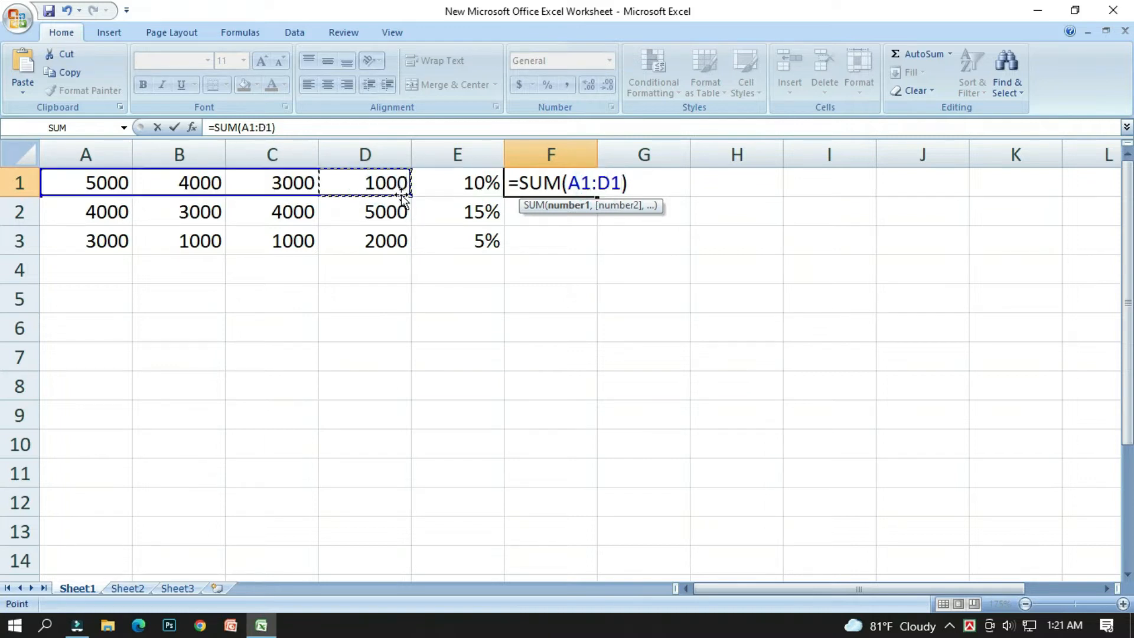
pyautogui.press('Return')
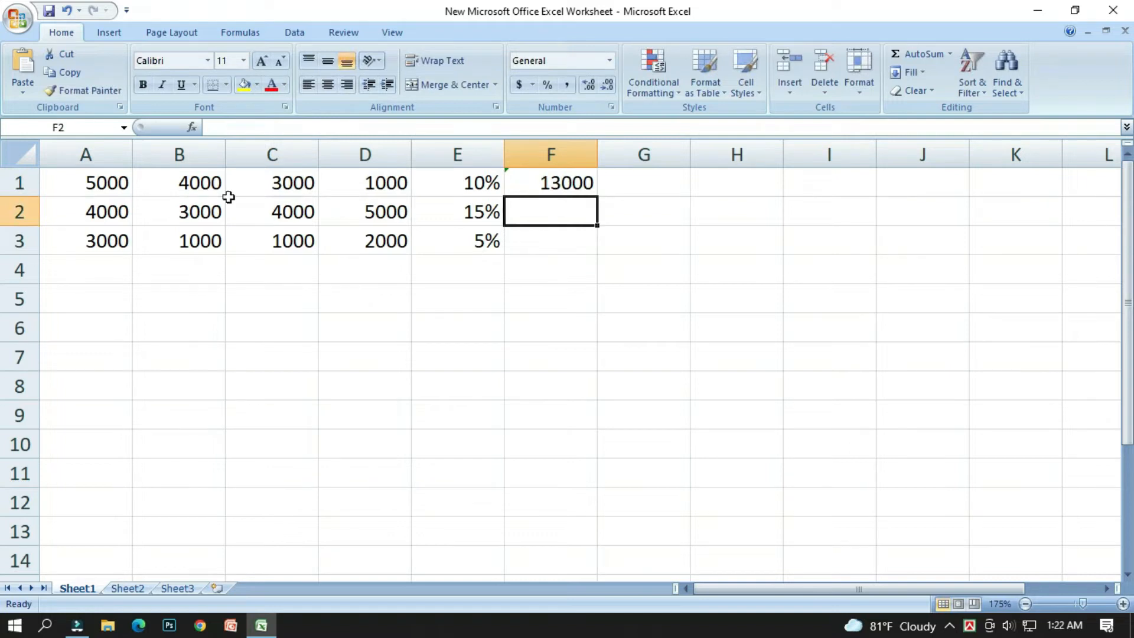
# Step: Fill the AutoSum formula from F1 down through F3
pyautogui.click(579, 184)
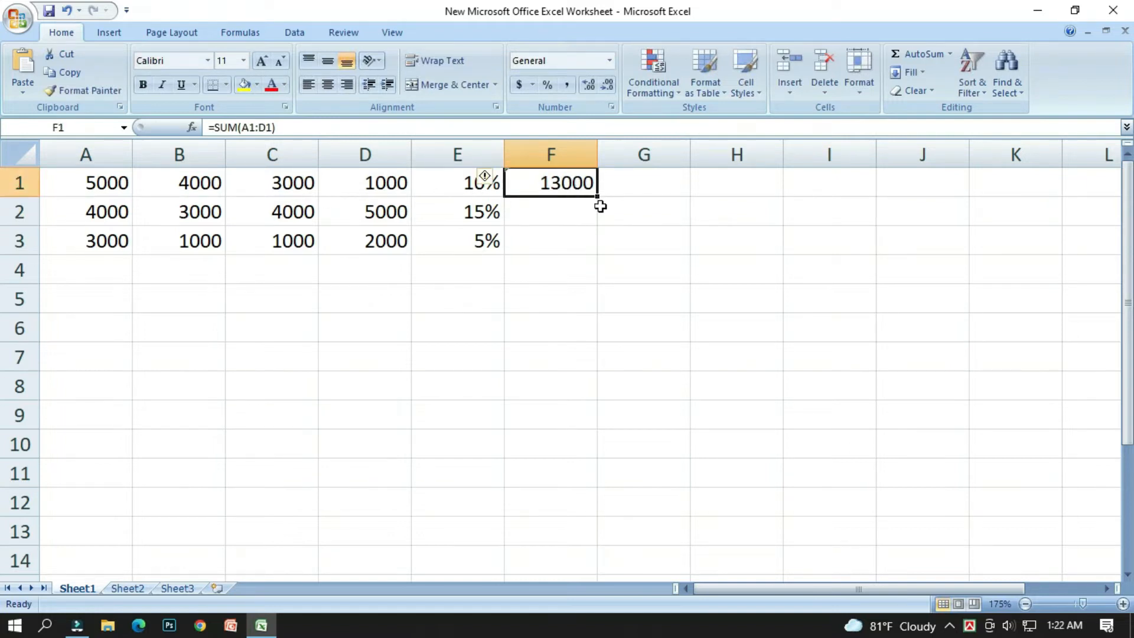
pyautogui.click(597, 198)
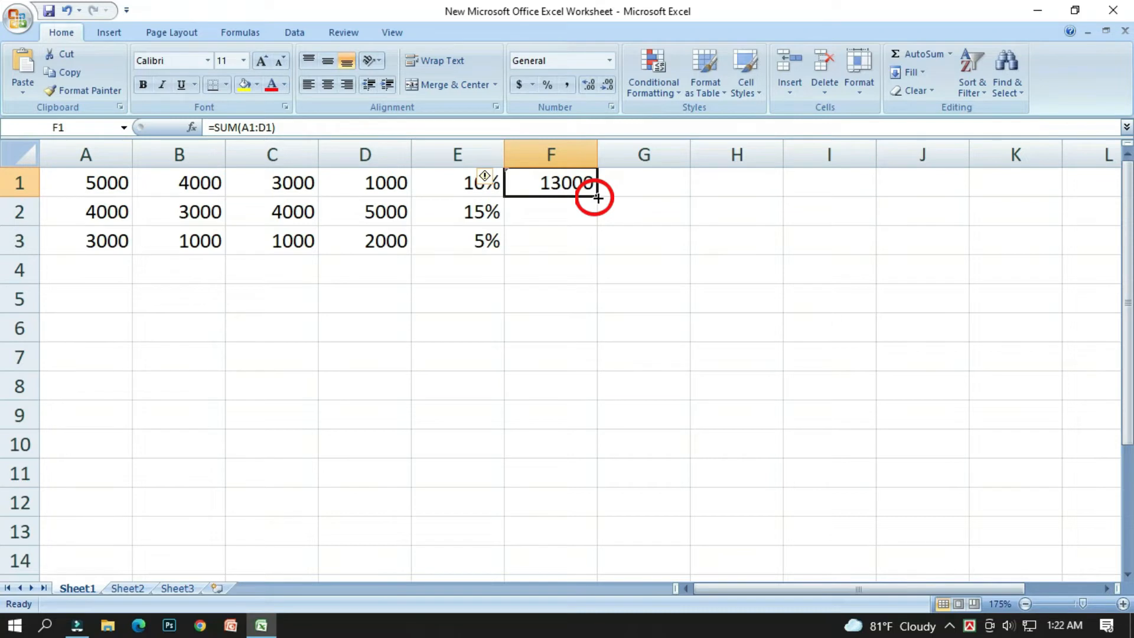
pyautogui.moveTo(597, 198); pyautogui.dragTo(600, 244)
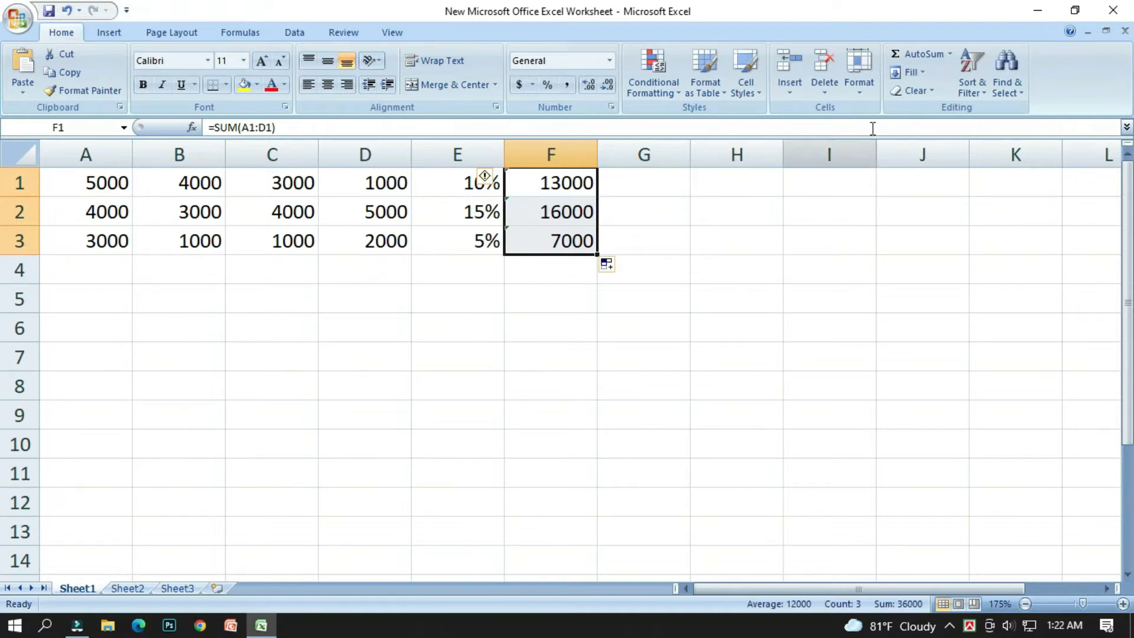
# Step: Total the column A values A1:A3 in cell A4 with AutoSum
pyautogui.click(98, 272)
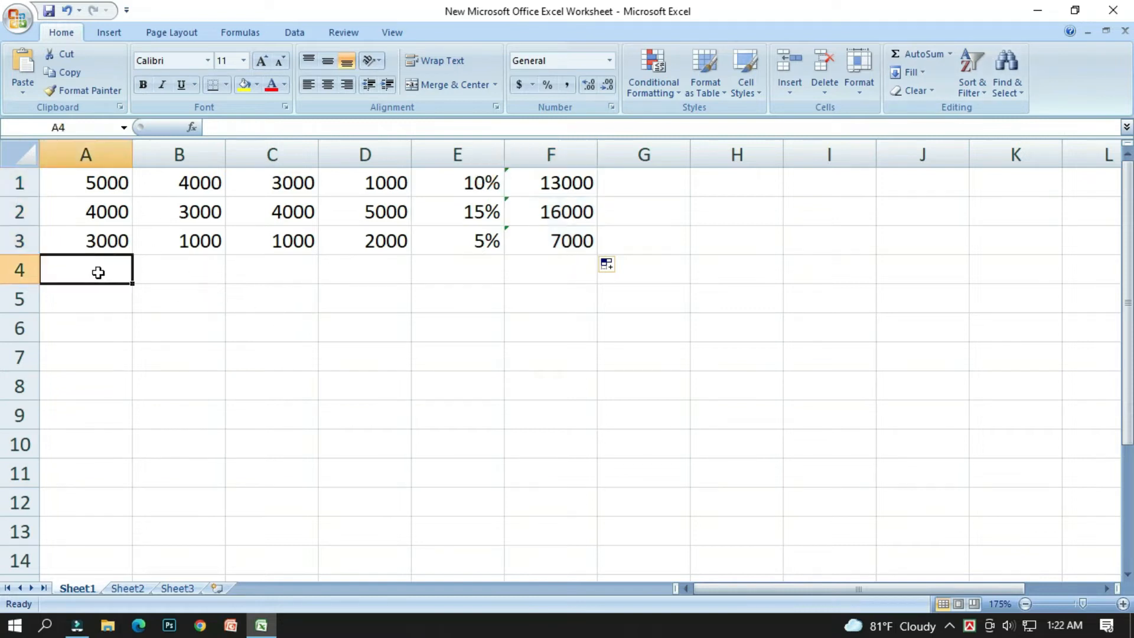
pyautogui.click(914, 58)
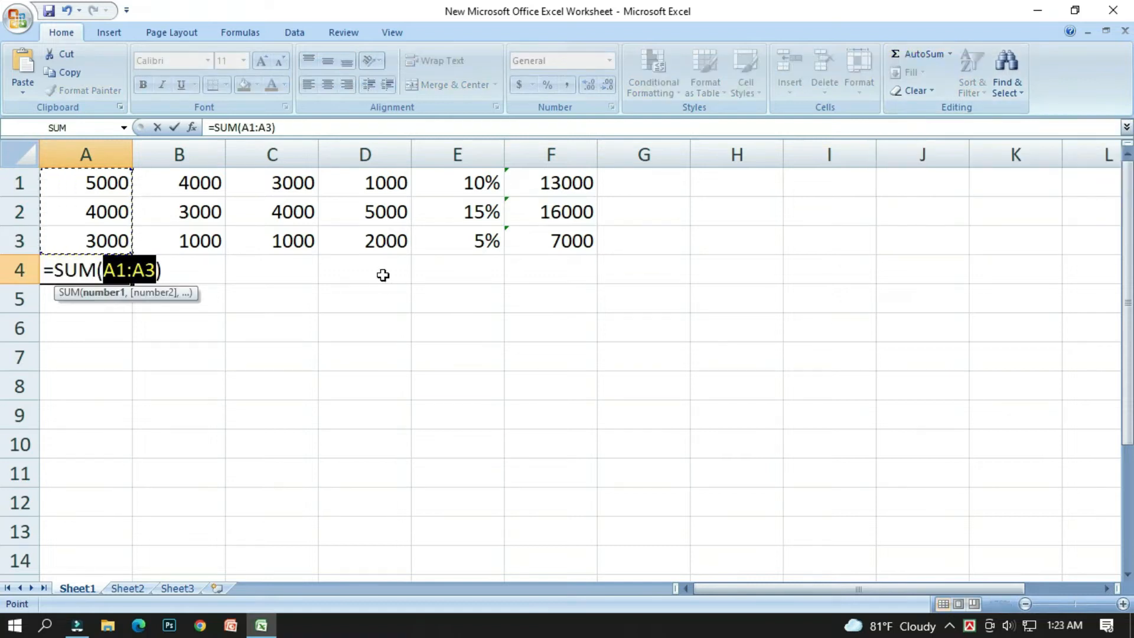
pyautogui.press('Return')
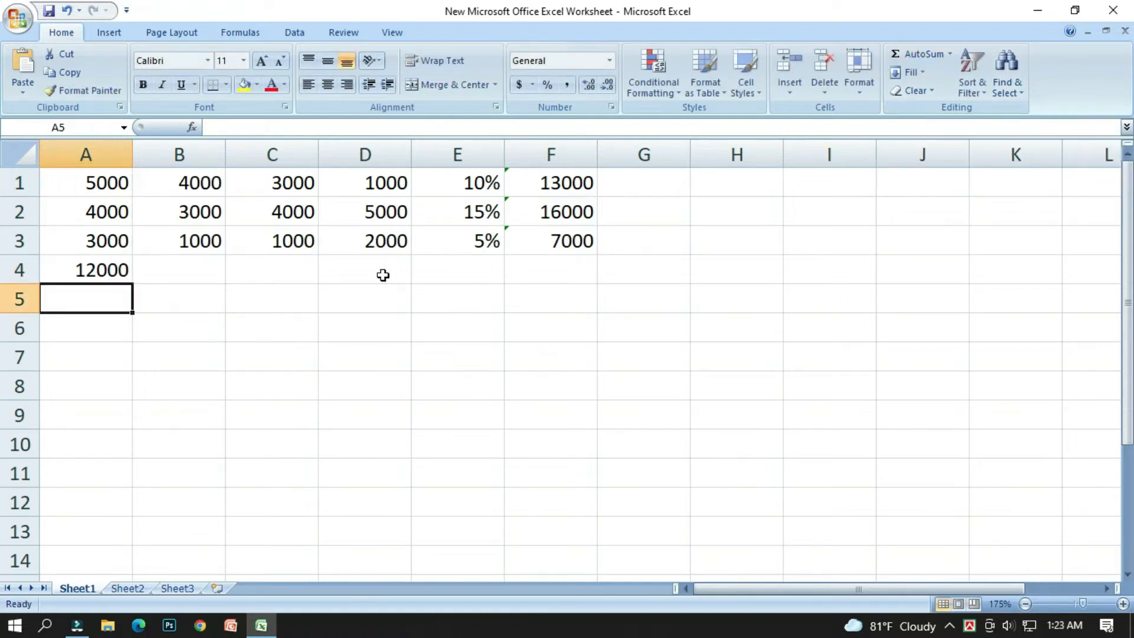
pyautogui.click(119, 271)
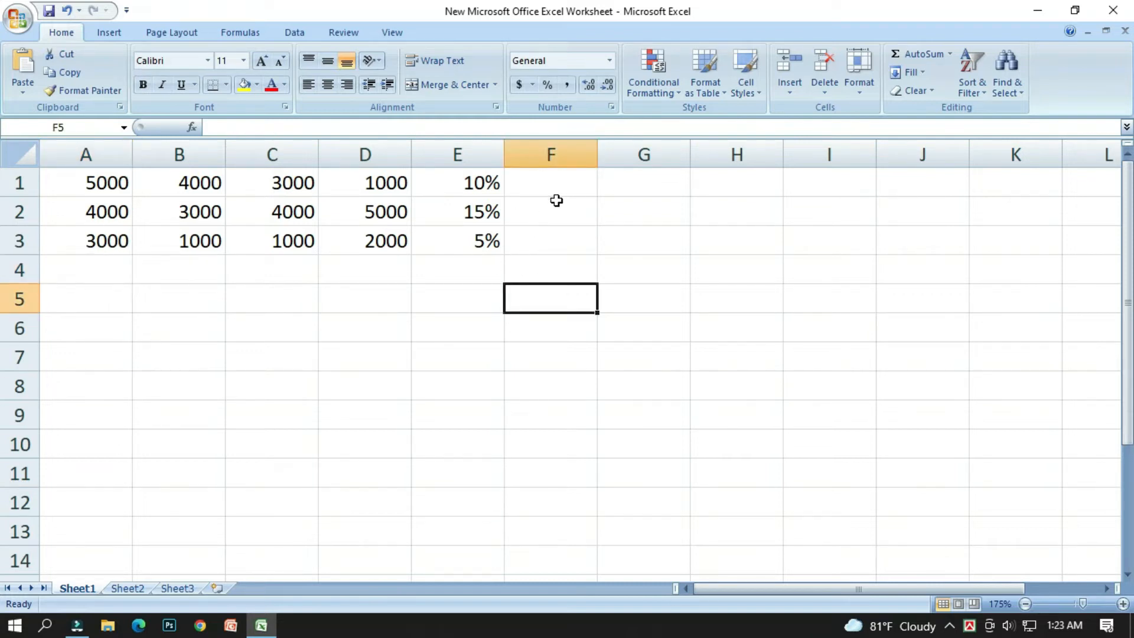
# Step: Enter the addition formula =A1+B1+C1+D1 in cell F1
pyautogui.click(541, 183)
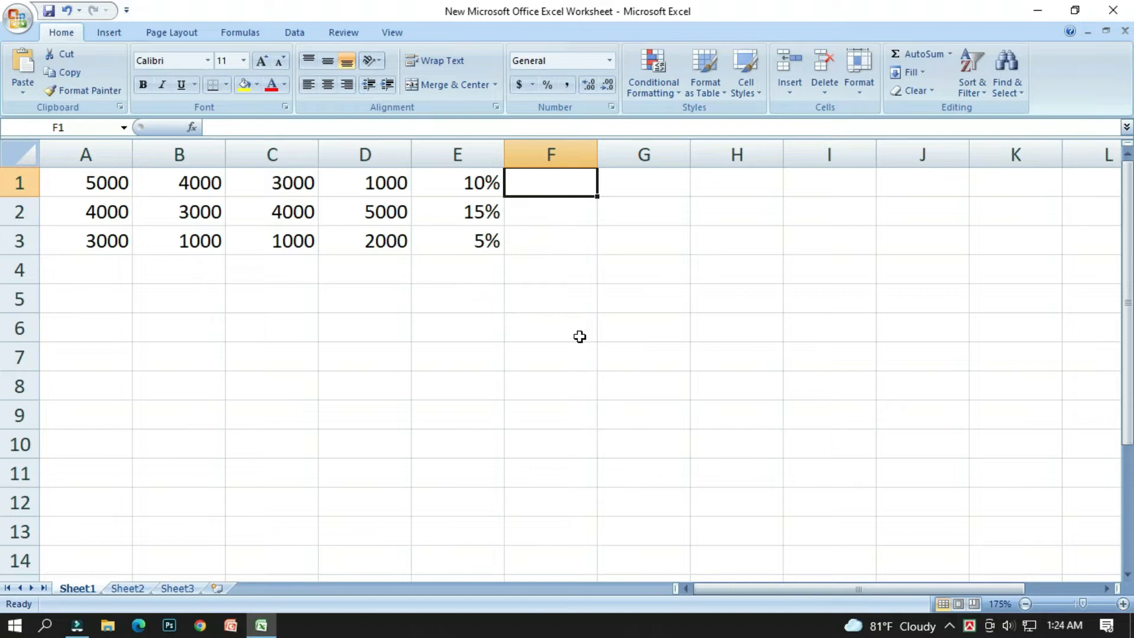
pyautogui.write('=')
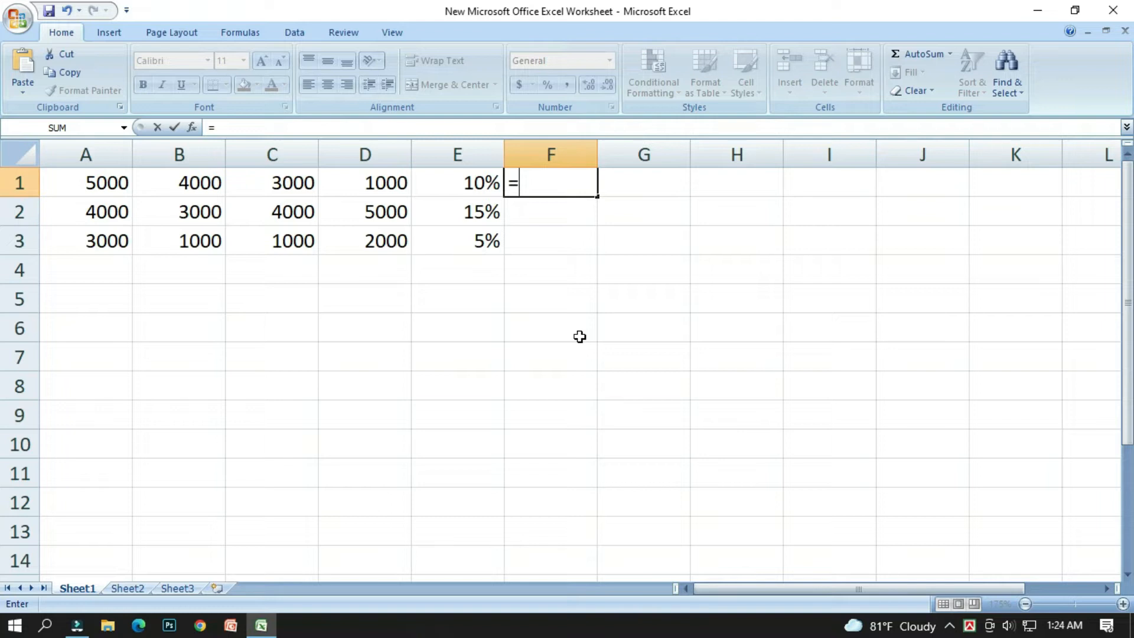
pyautogui.click(90, 179)
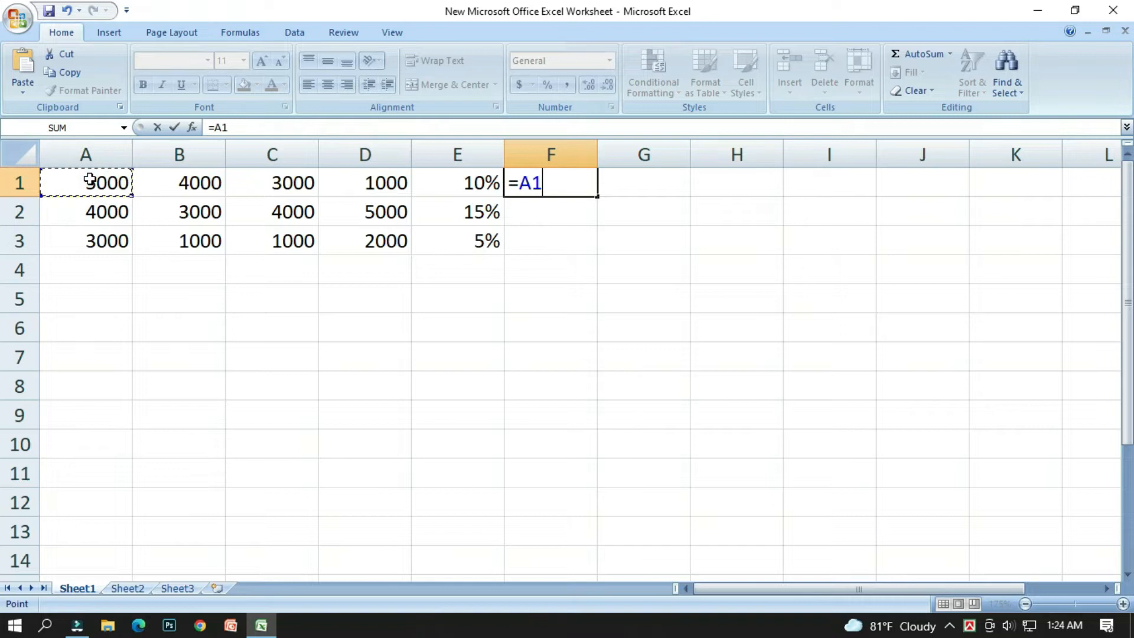
pyautogui.write('+')
pyautogui.click(179, 188)
pyautogui.write('+')
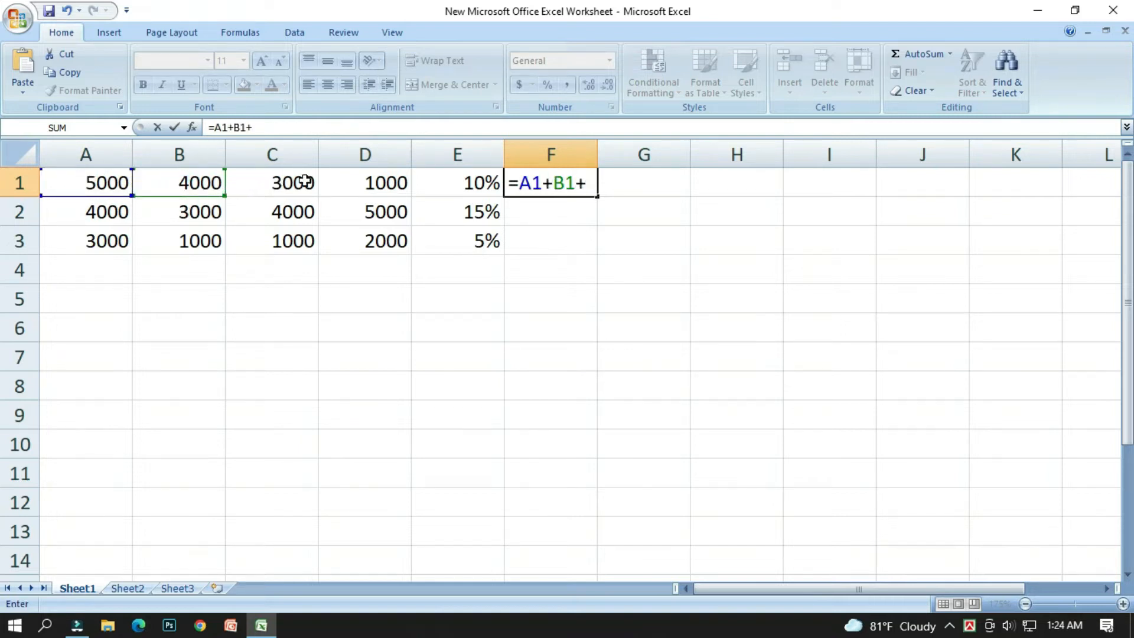
pyautogui.click(300, 182)
pyautogui.write('+')
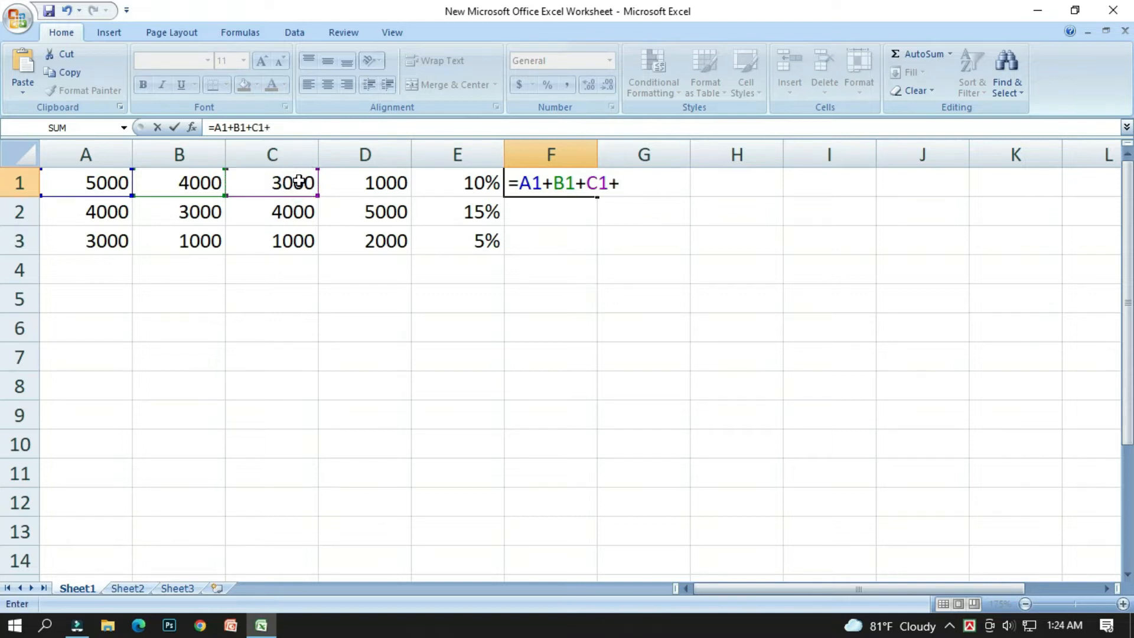
pyautogui.click(357, 179)
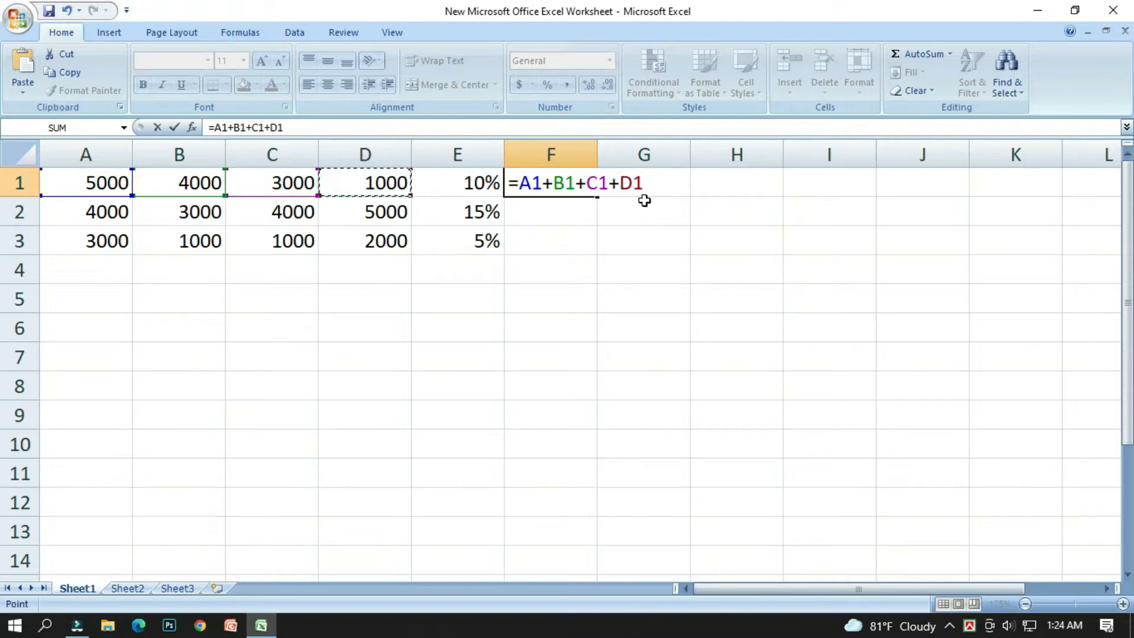
pyautogui.press('Return')
# Step: Copy the cell-by-cell addition formula from F1 down through F3
pyautogui.click(559, 182)
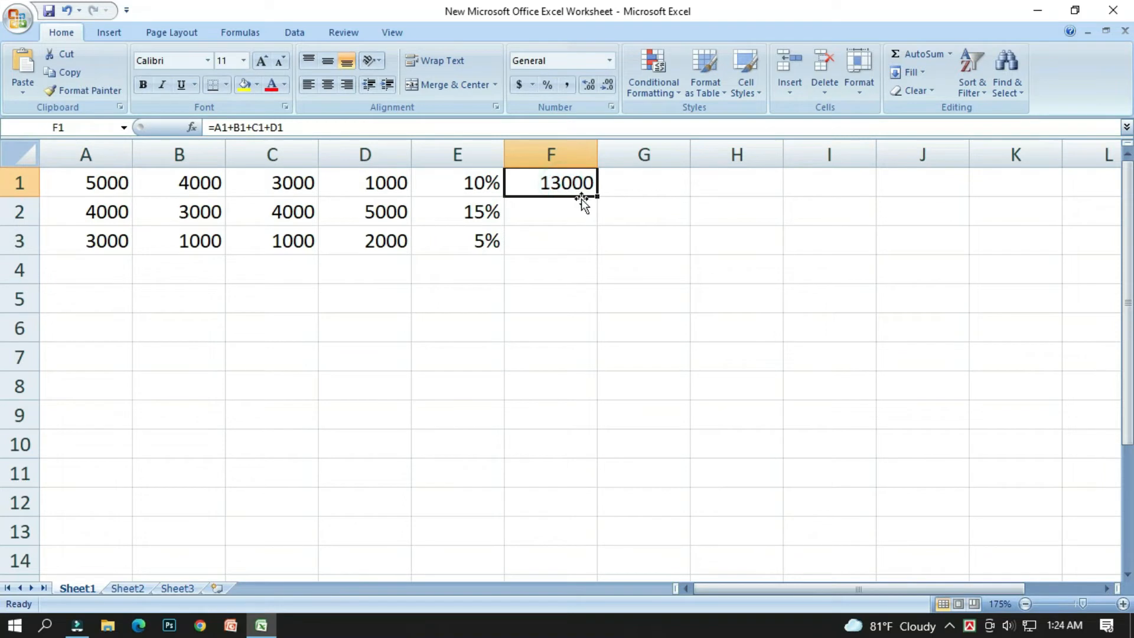
pyautogui.moveTo(598, 195); pyautogui.dragTo(597, 254)
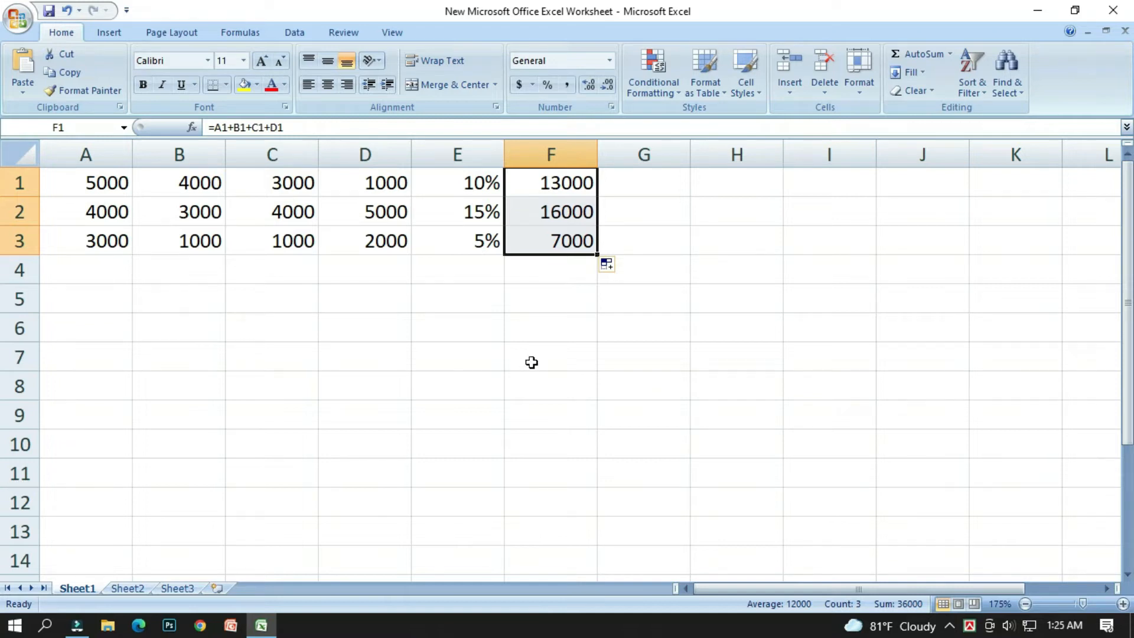
pyautogui.press('Escape')
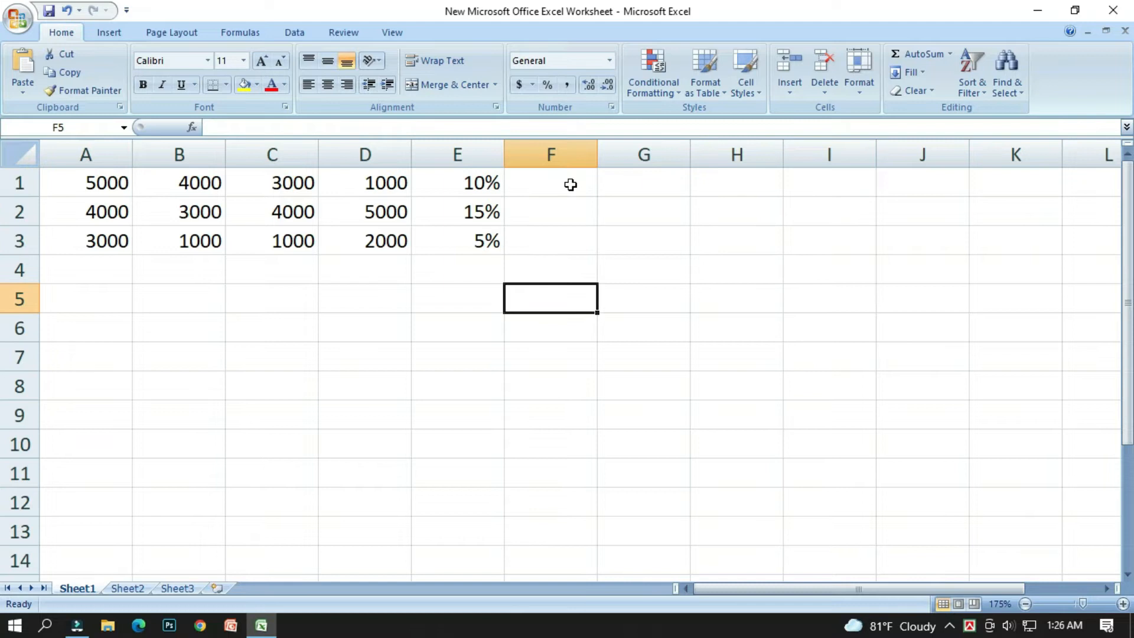
# Step: Enter the formula =sum(A1:D1) in cell F1 and fill it down through F3
pyautogui.click(569, 191)
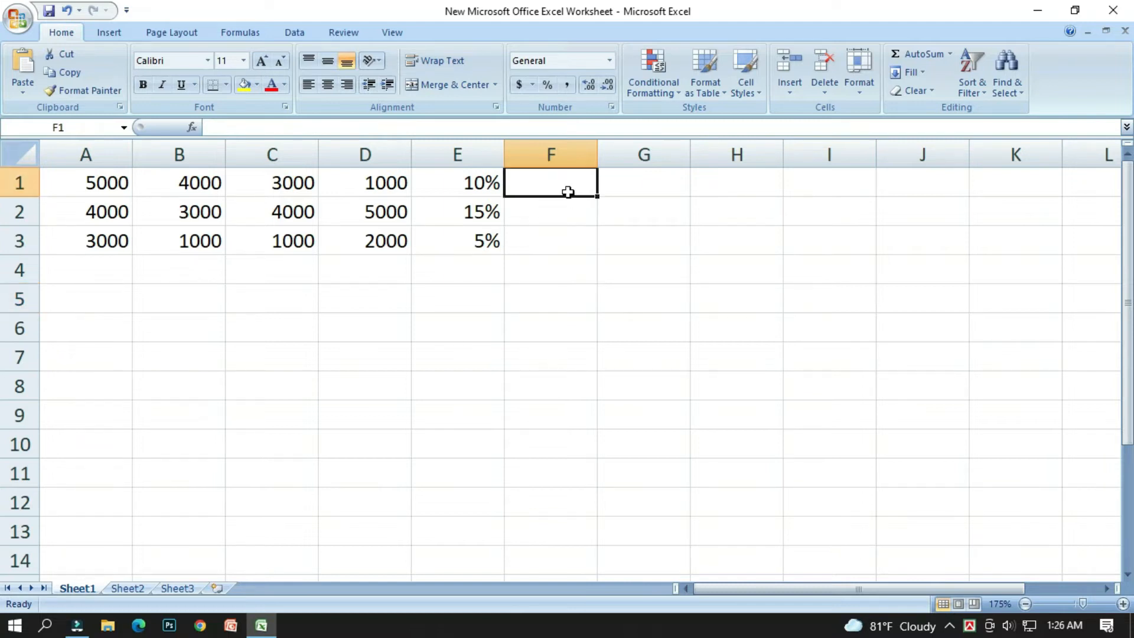
pyautogui.write('=su')
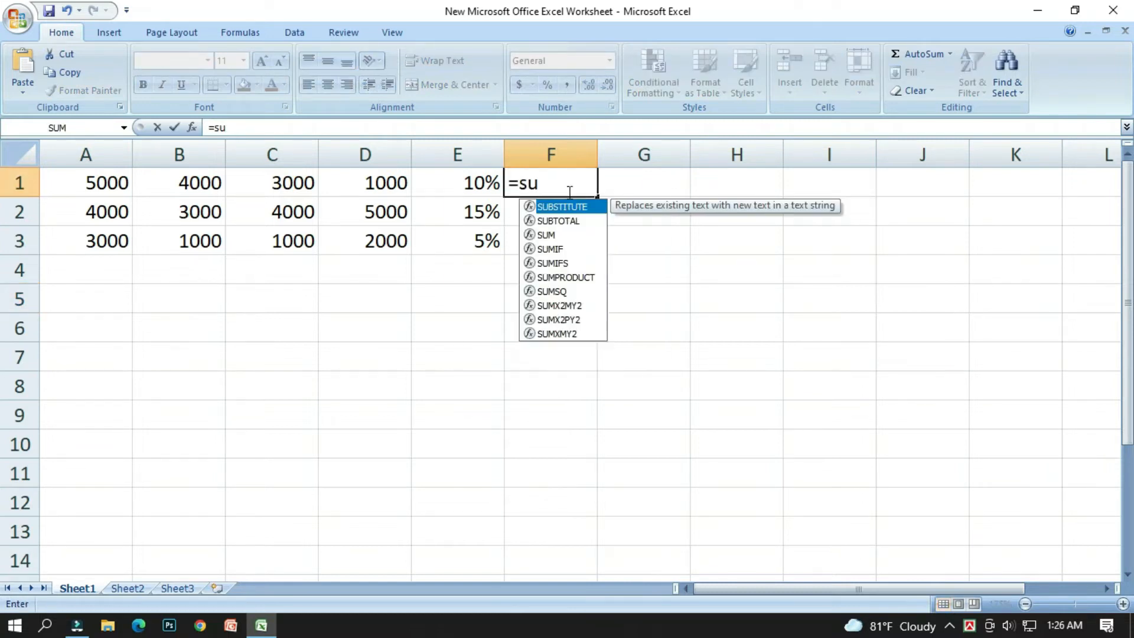
pyautogui.write('m(')
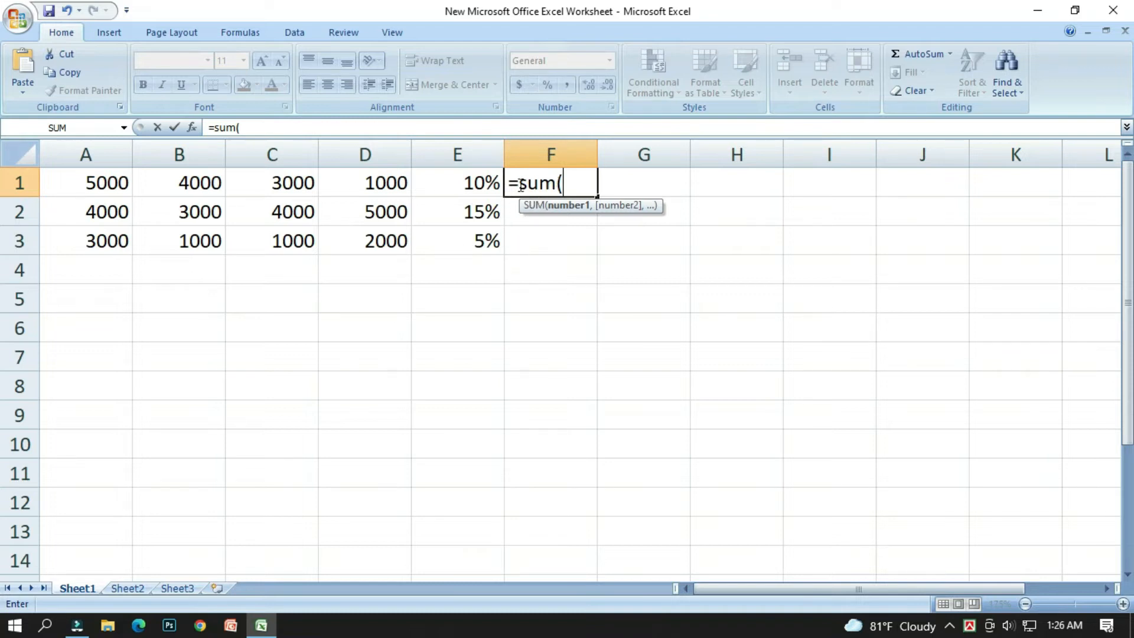
pyautogui.click(92, 184)
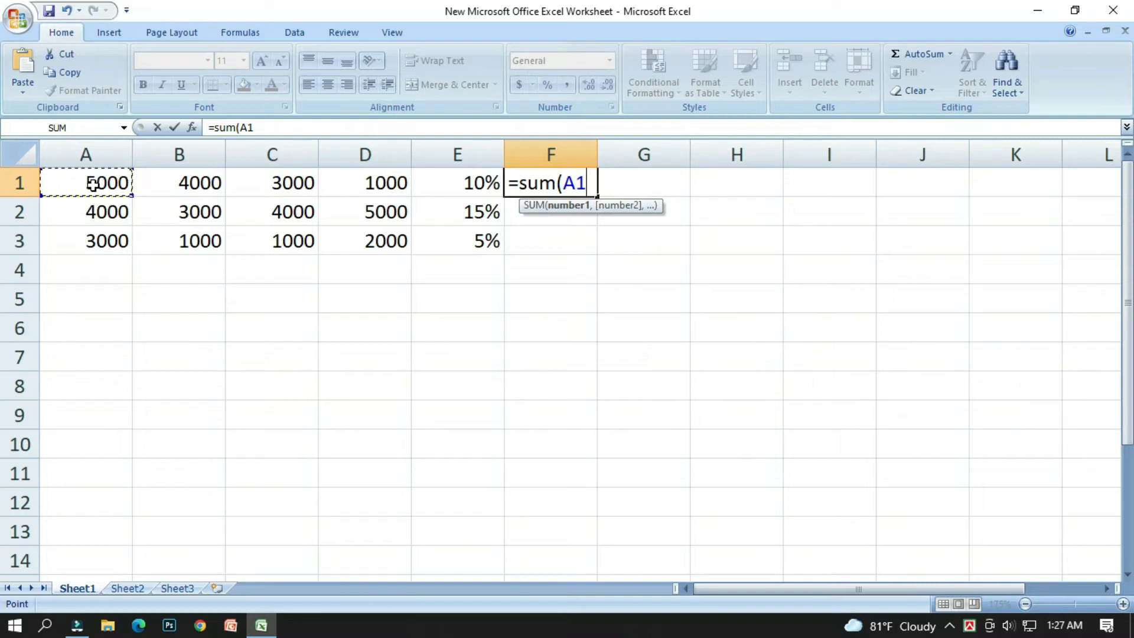
pyautogui.press('F8')
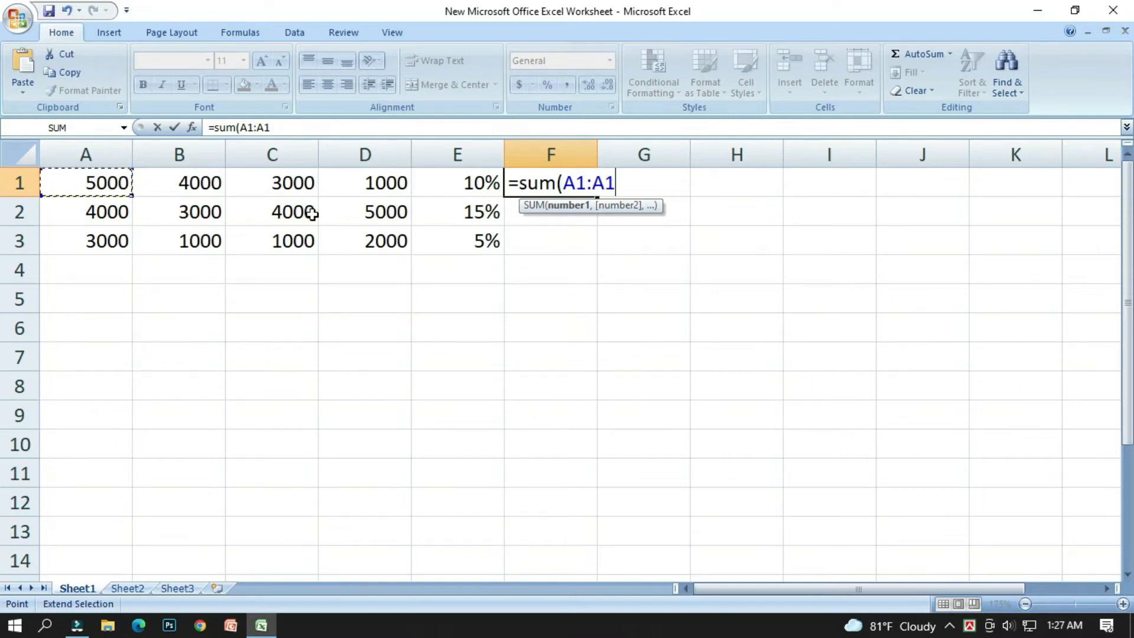
pyautogui.click(378, 185)
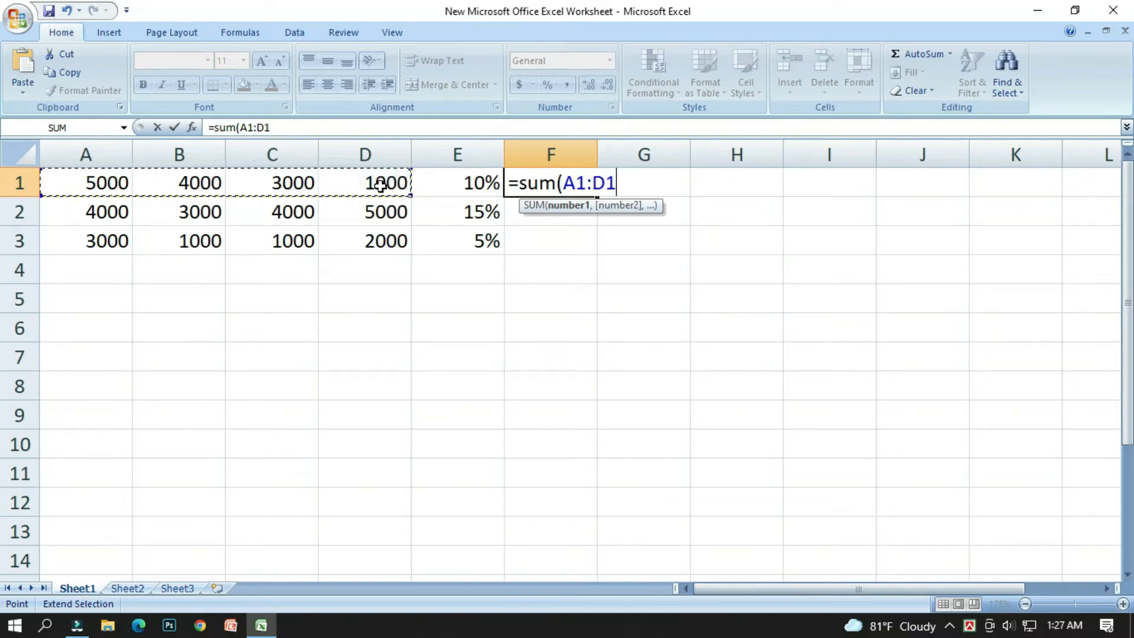
pyautogui.write(')')
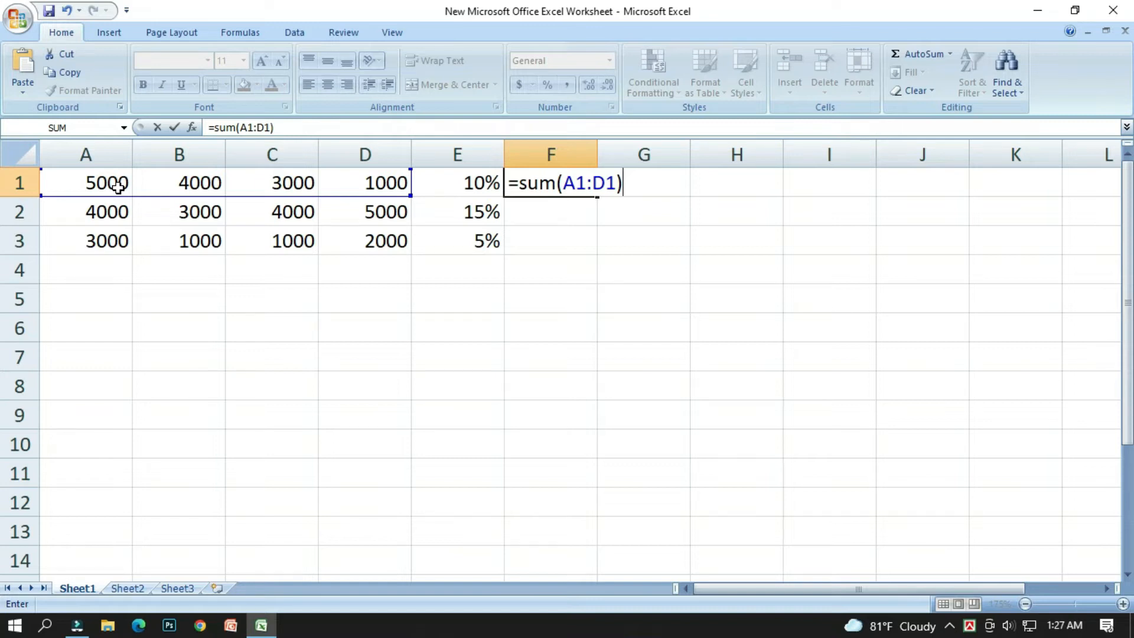
pyautogui.press('Return')
pyautogui.click(582, 183)
pyautogui.moveTo(597, 196); pyautogui.dragTo(598, 252)
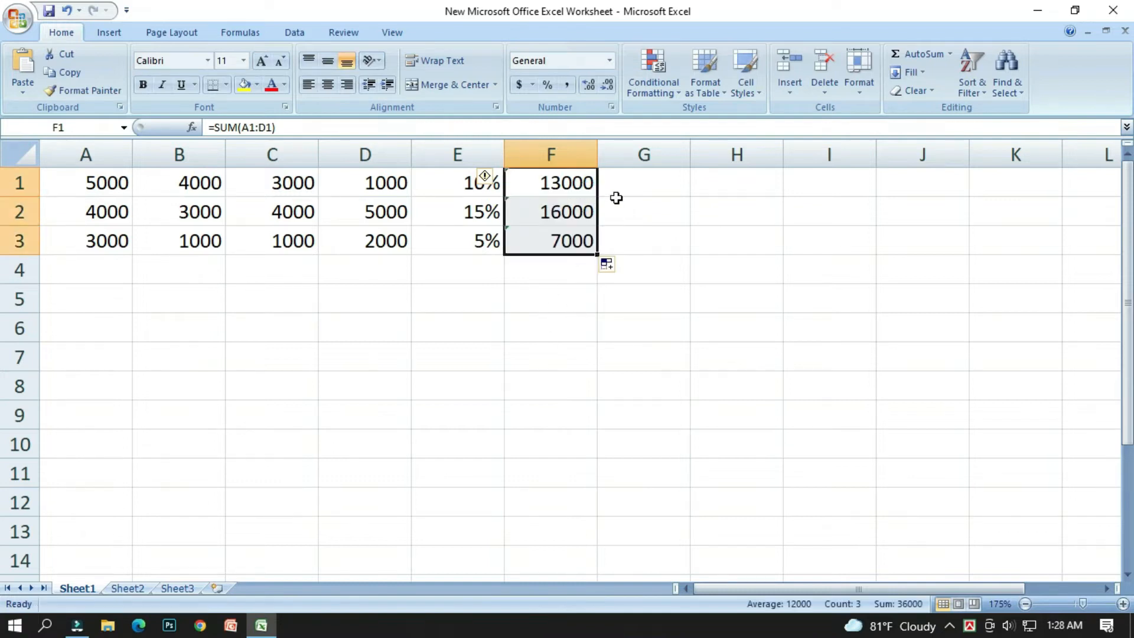
# Step: Subtract B1 from A1 in cell G1 with the formula =A1-B1
pyautogui.click(635, 183)
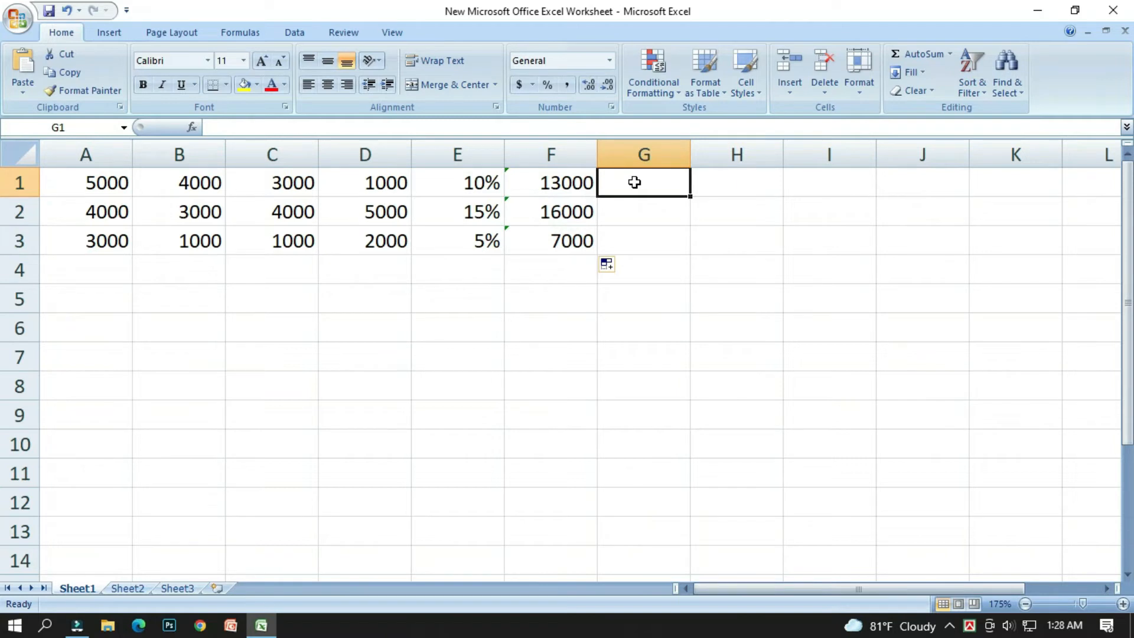
pyautogui.write('=')
pyautogui.click(88, 183)
pyautogui.write('-')
pyautogui.click(179, 186)
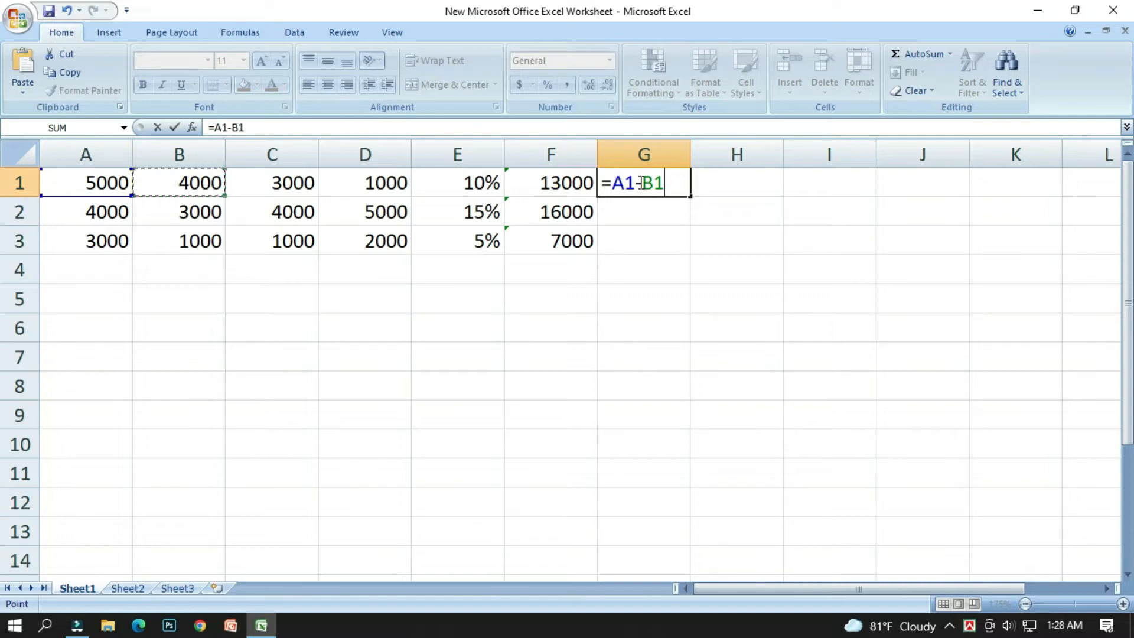
pyautogui.press('Return')
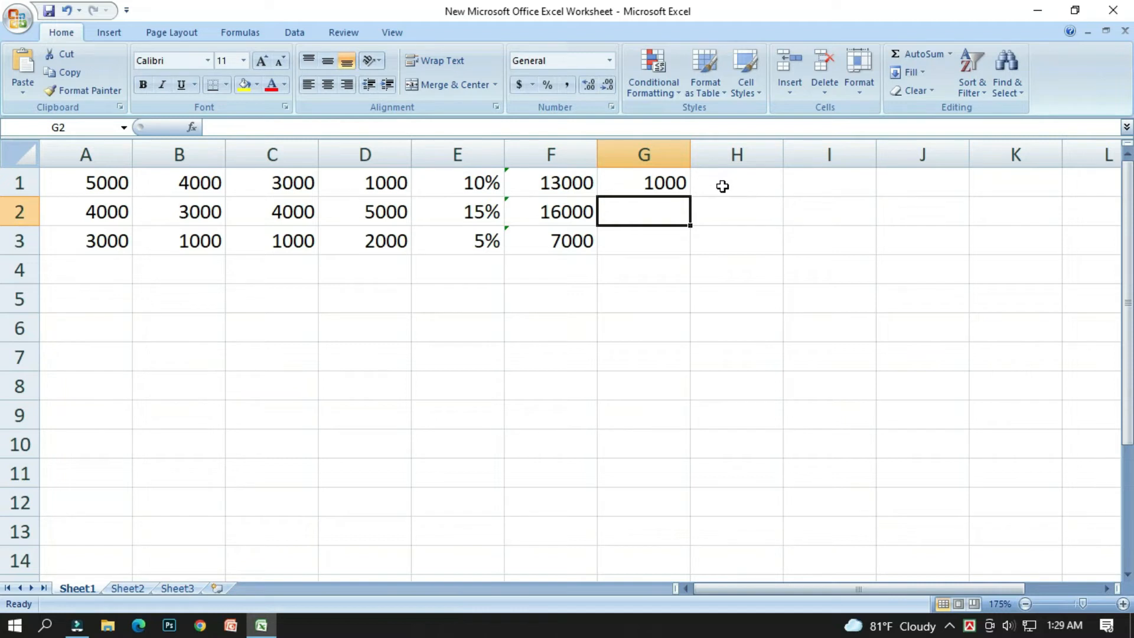
# Step: Calculate 10 percent of F1 in cell H1 with the formula =F1*10%
pyautogui.click(724, 185)
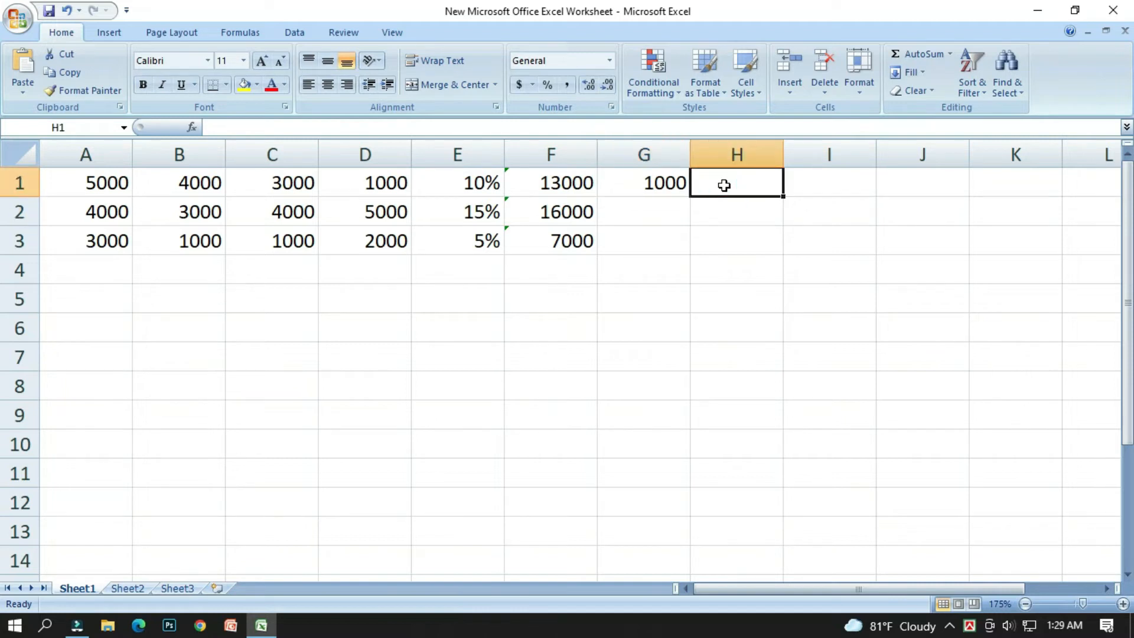
pyautogui.write('=')
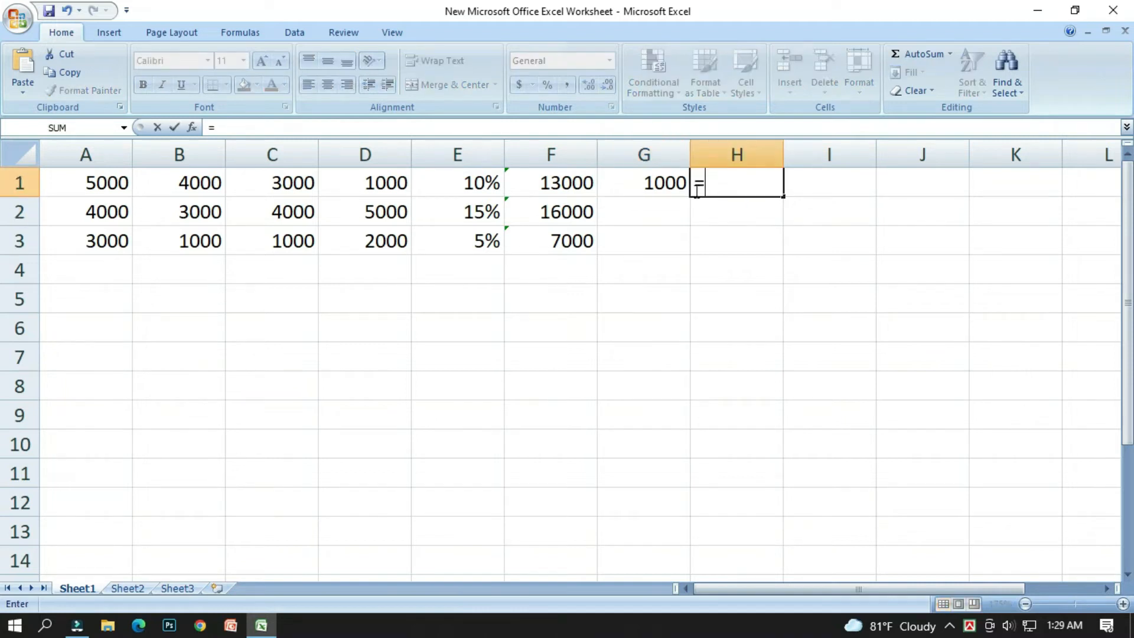
pyautogui.click(558, 184)
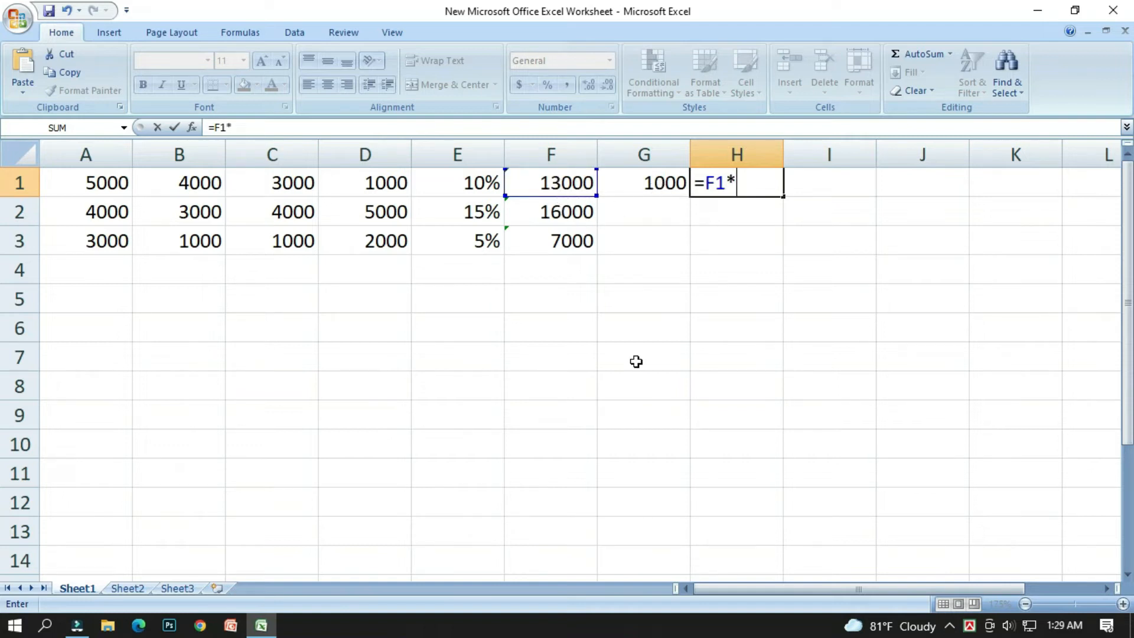
pyautogui.write('10')
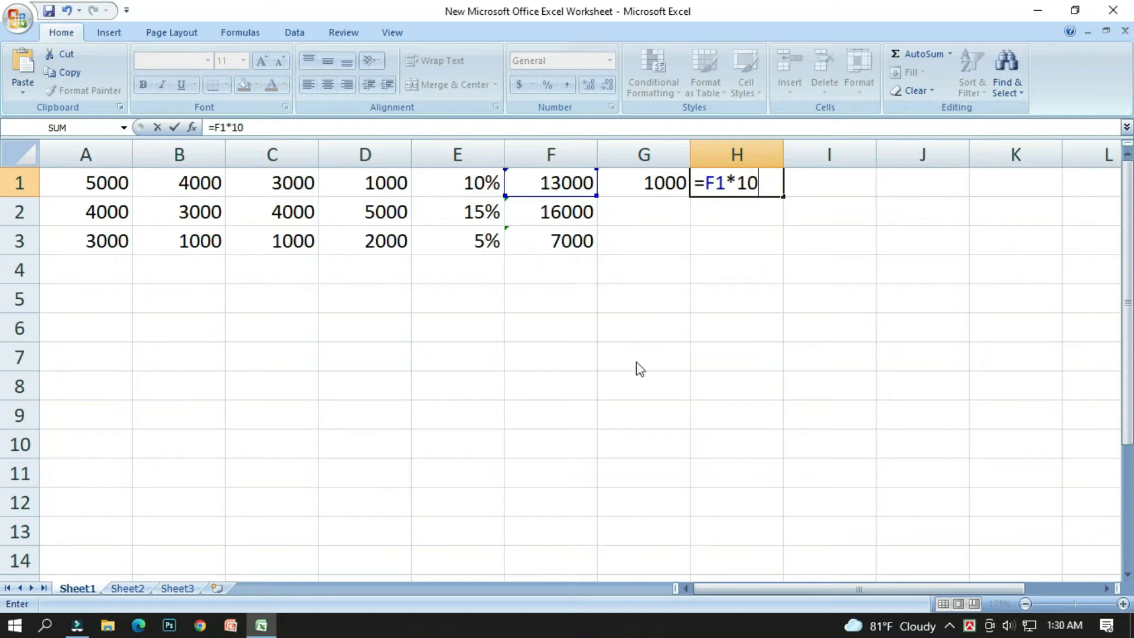
pyautogui.write('%')
pyautogui.press('Return')
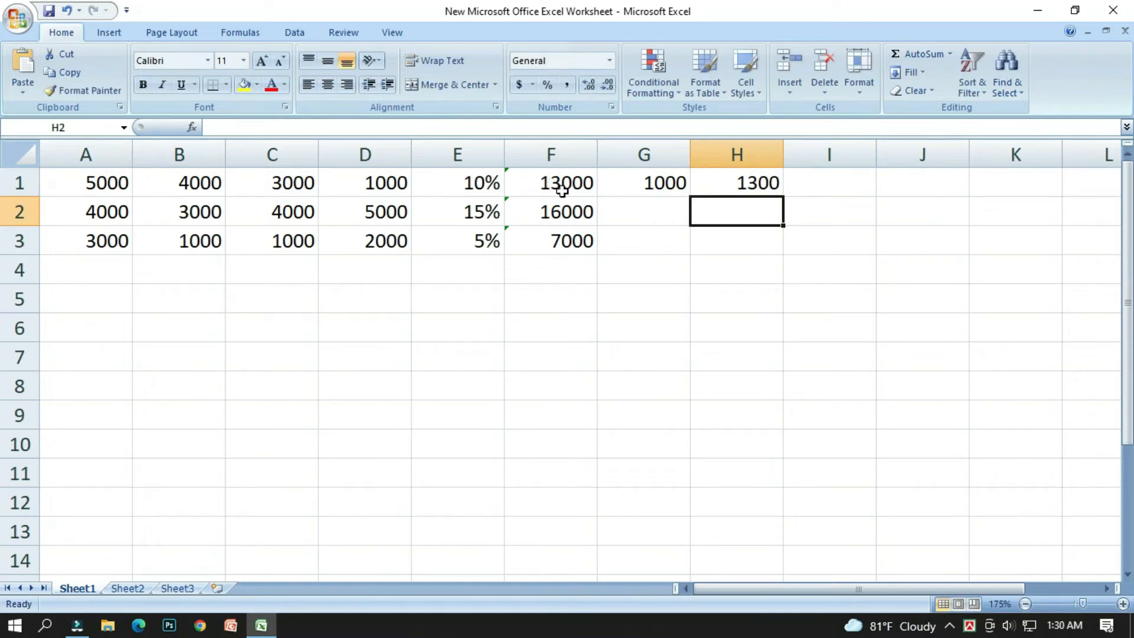
pyautogui.click(758, 183)
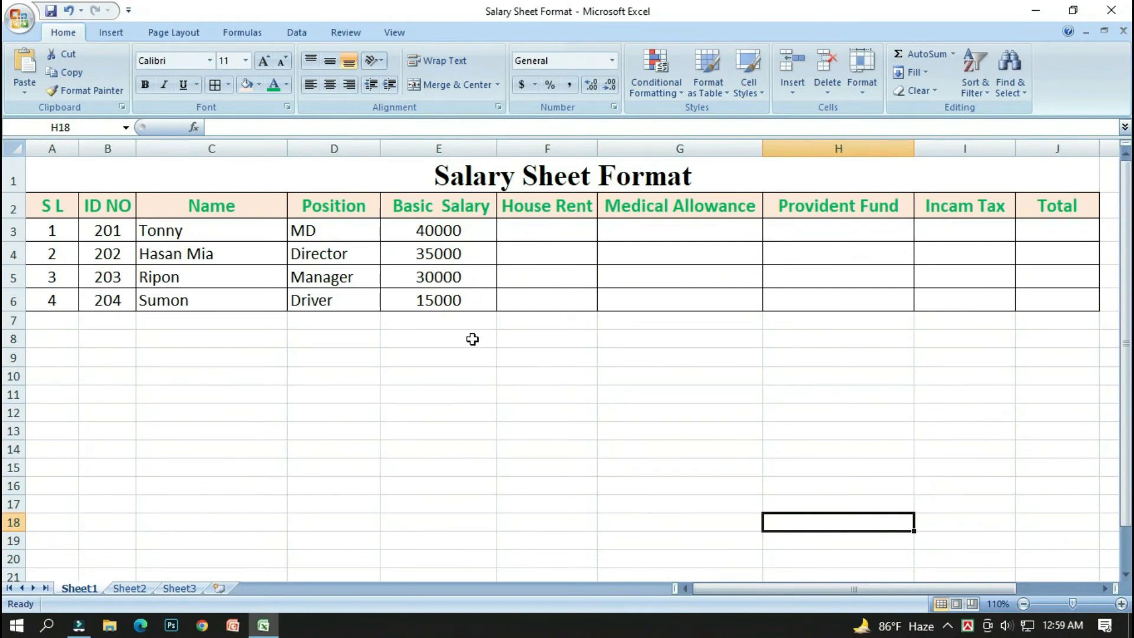
# Step: Review the salary sheet's columns from serial number to basic salary and the empty allowance cells, ending on House Rent cell F3
pyautogui.click(504, 227)
pyautogui.moveTo(49, 206); pyautogui.dragTo(55, 294)
pyautogui.moveTo(111, 206); pyautogui.dragTo(116, 259)
pyautogui.moveTo(230, 206); pyautogui.dragTo(233, 273)
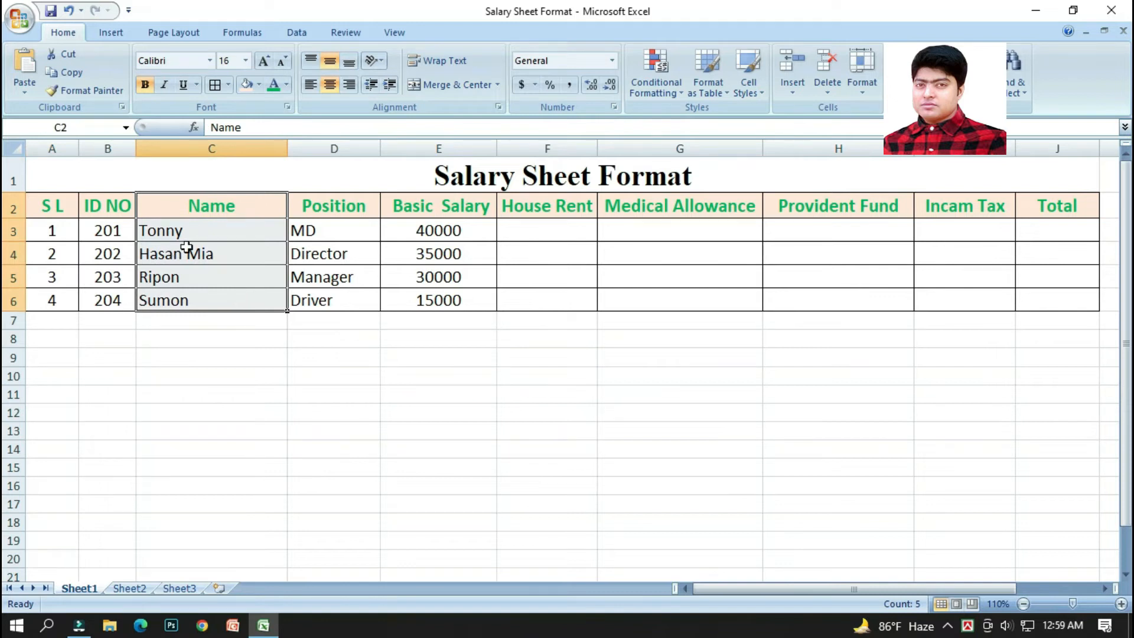
pyautogui.moveTo(329, 208); pyautogui.dragTo(334, 300)
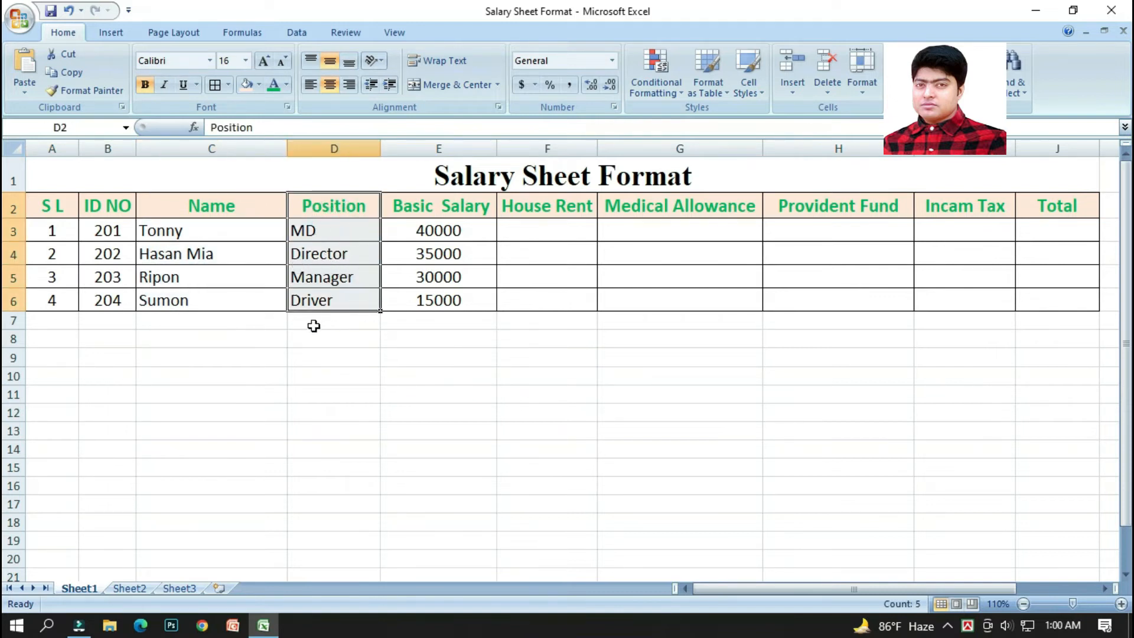
pyautogui.moveTo(449, 231); pyautogui.dragTo(461, 305)
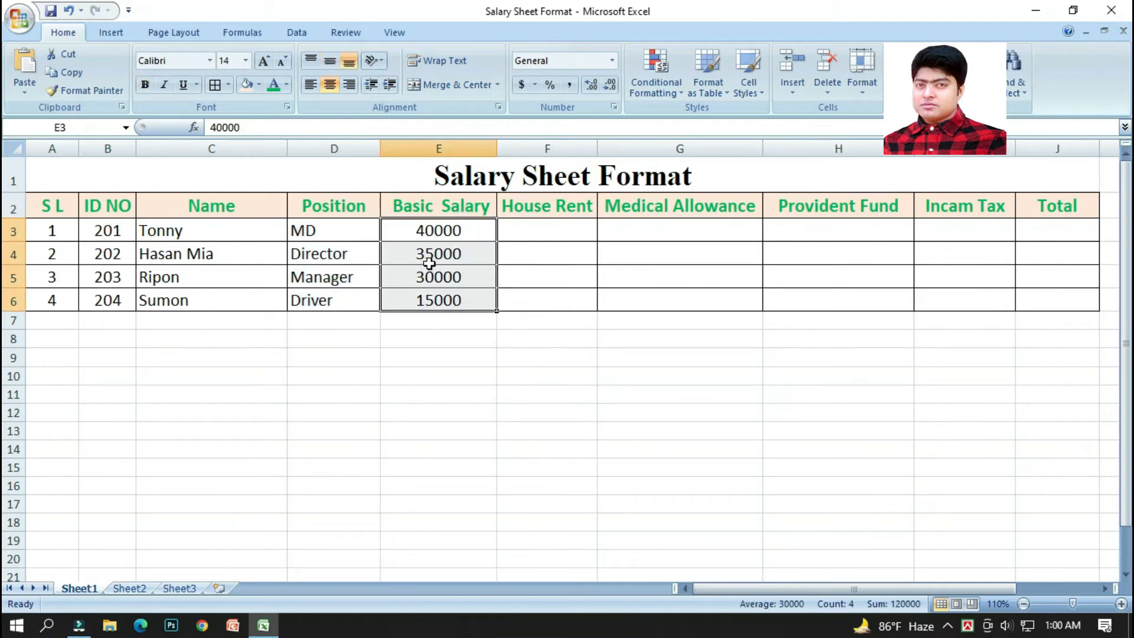
pyautogui.click(518, 231)
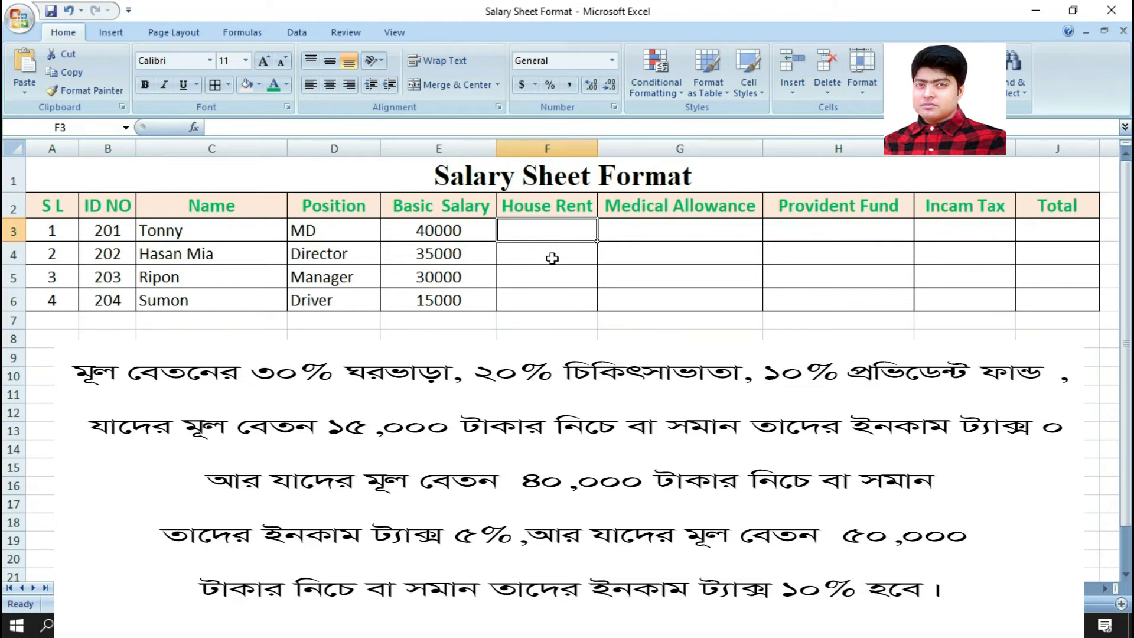
pyautogui.click(817, 222)
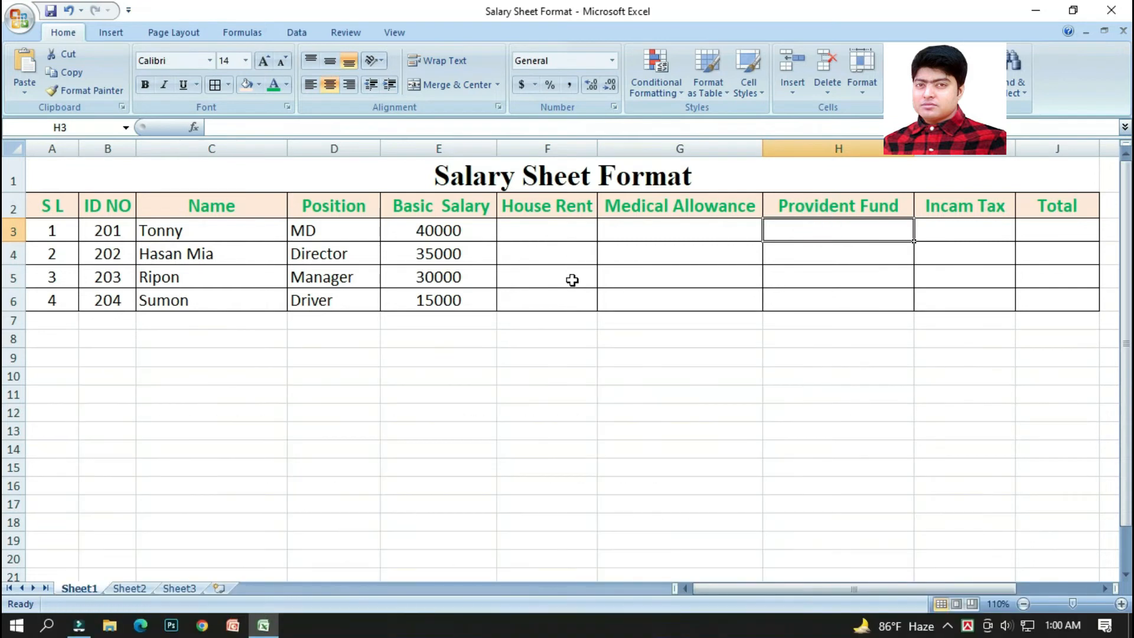
pyautogui.click(528, 230)
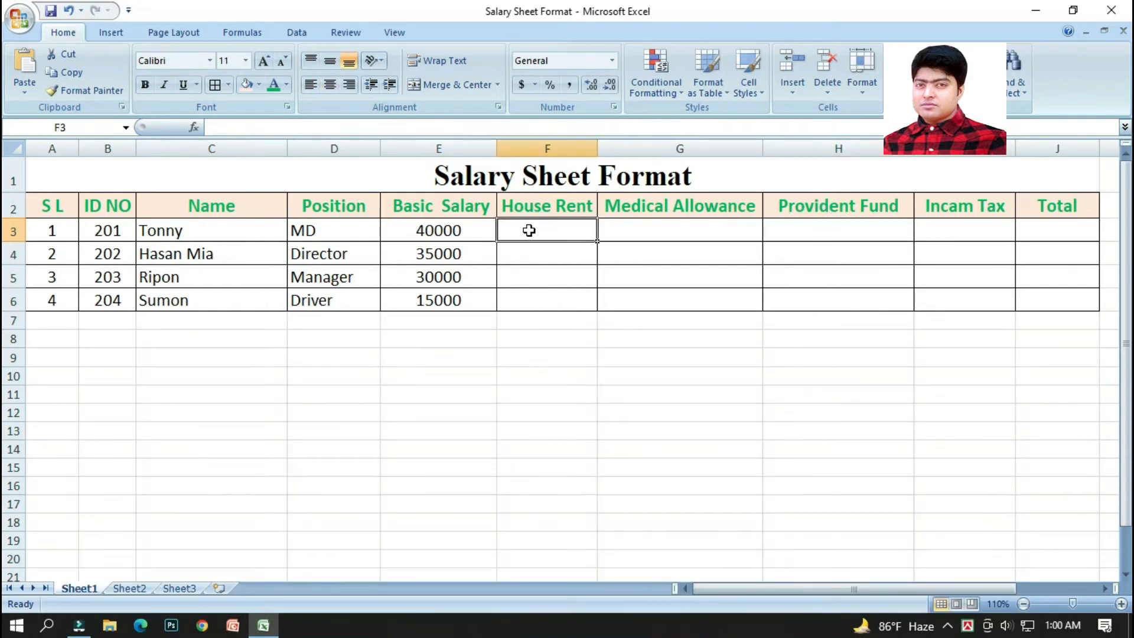
pyautogui.write('=')
pyautogui.click(452, 231)
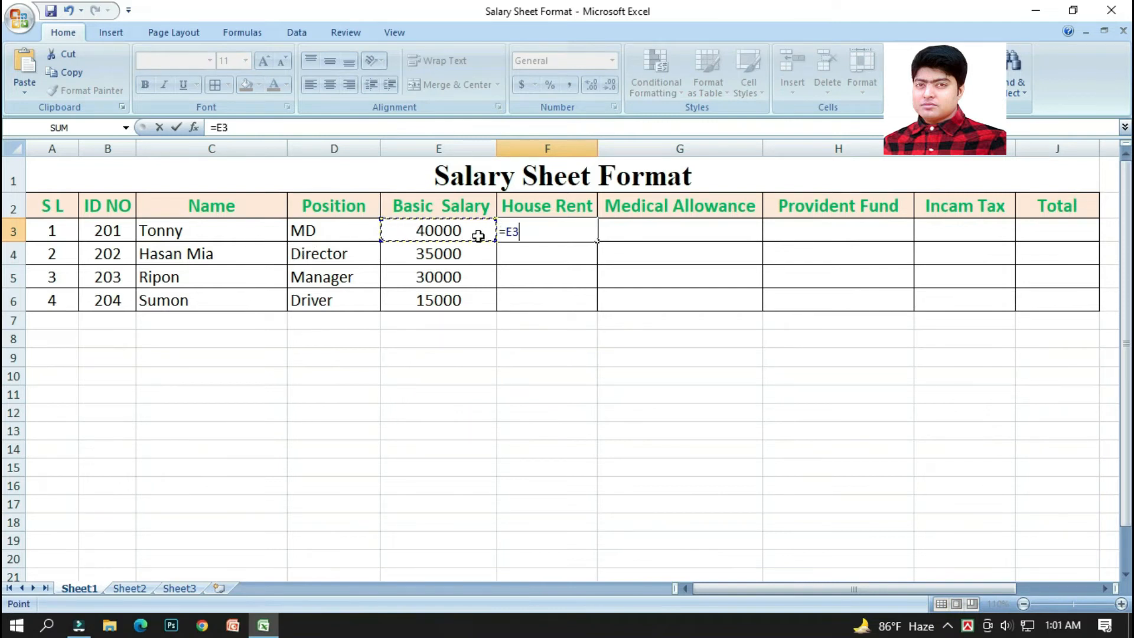
pyautogui.press('Escape')
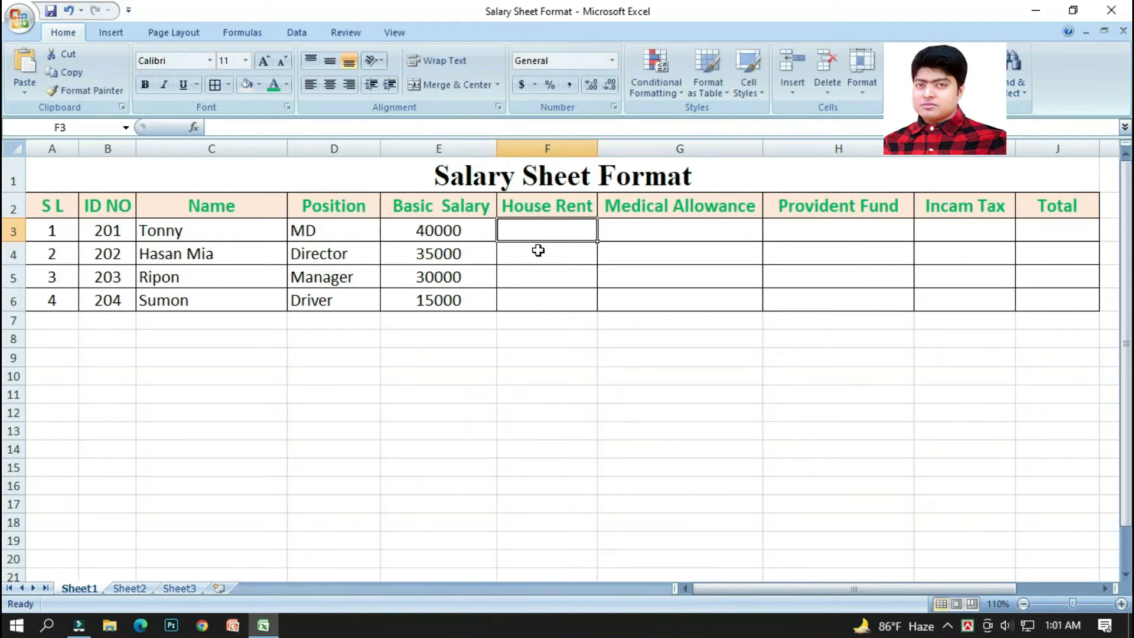
# Step: Calculate the House Rent in F3 with the formula =E3*30% and fill it down through F6
pyautogui.write('=')
pyautogui.click(439, 231)
pyautogui.write('*')
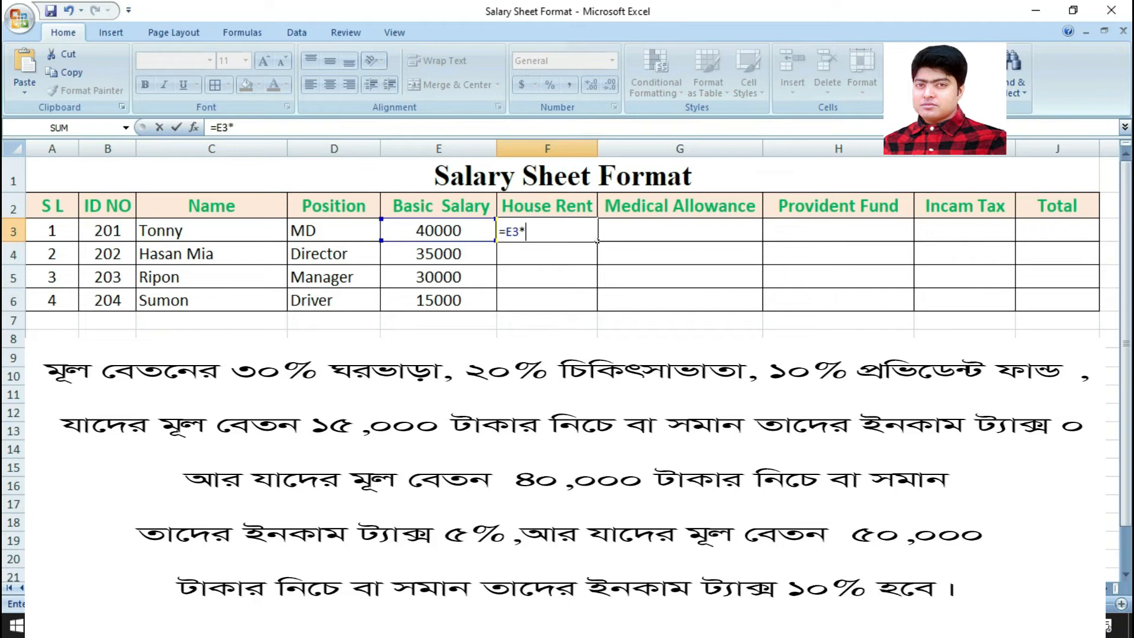
pyautogui.write('30%')
pyautogui.doubleClick(597, 241)
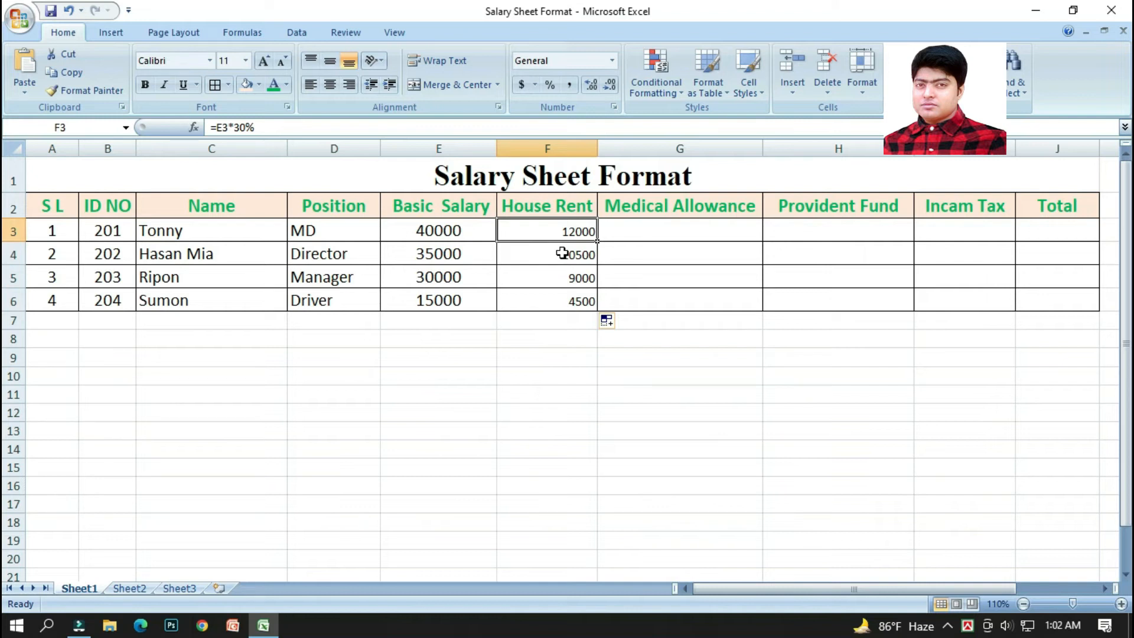
# Step: Calculate the Medical Allowance in G3 with the formula =E3*20% and fill it down through G6
pyautogui.click(657, 230)
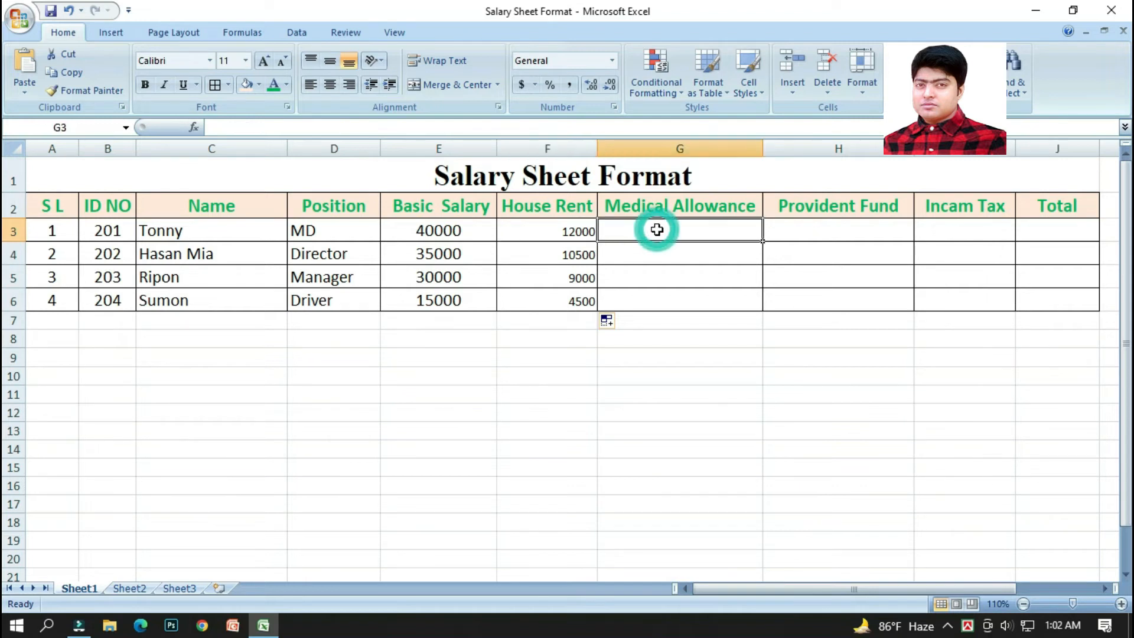
pyautogui.write('=')
pyautogui.click(465, 231)
pyautogui.write('*20%')
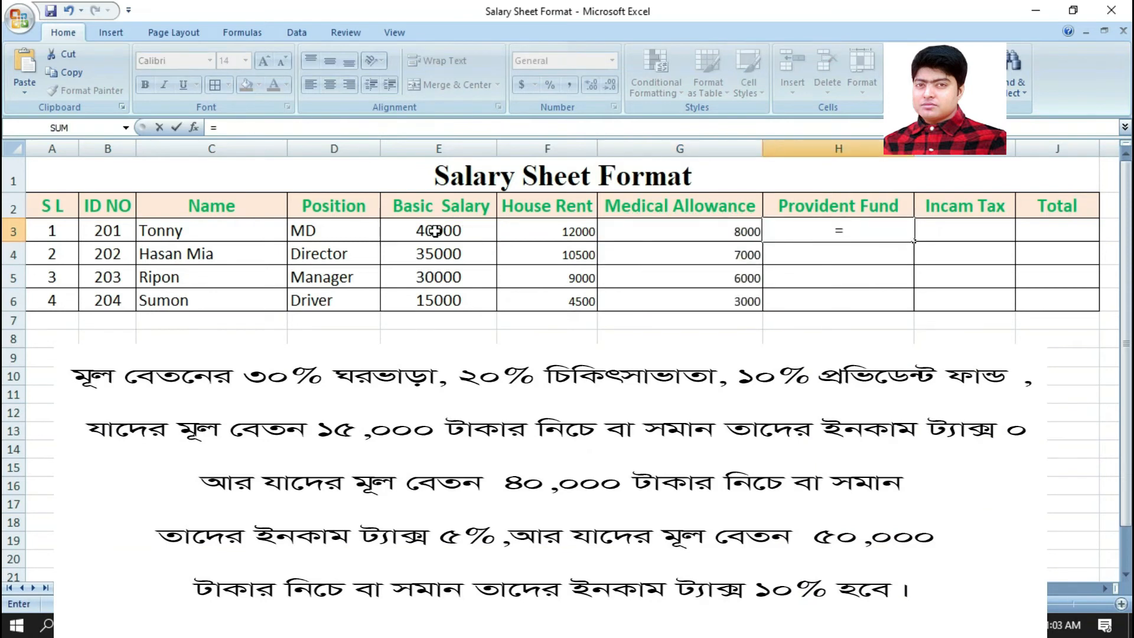
# Step: Calculate the Provident Fund in H3 with =E3*10%, fill it through H6, and enlarge the F3:G6 figures to match the other columns
pyautogui.click(434, 230)
pyautogui.write('*10%')
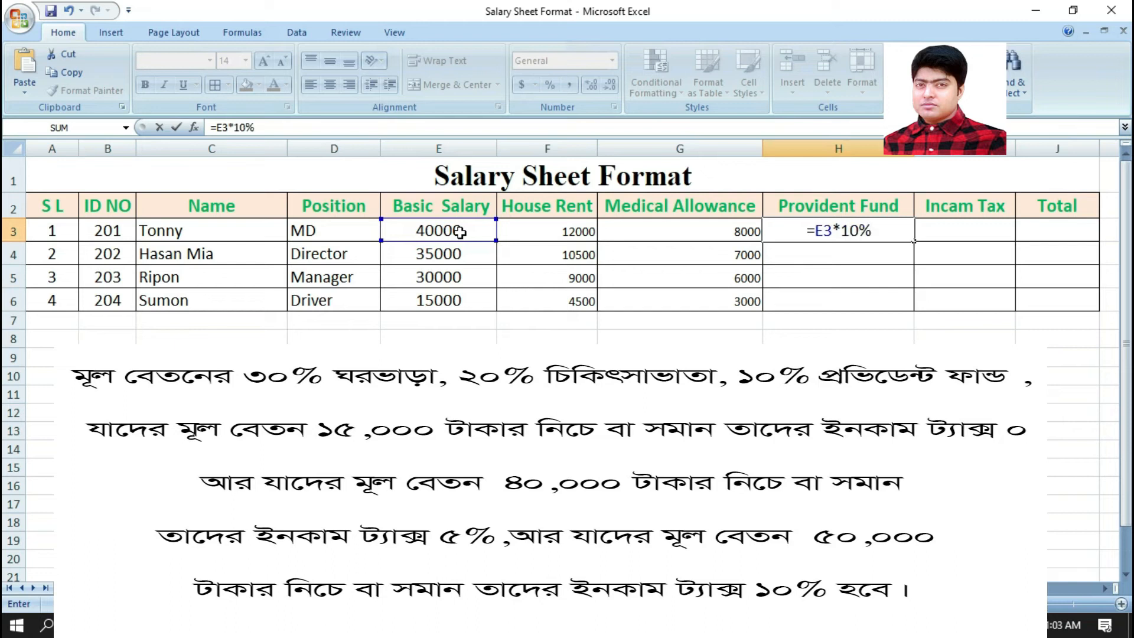
pyautogui.press('Return')
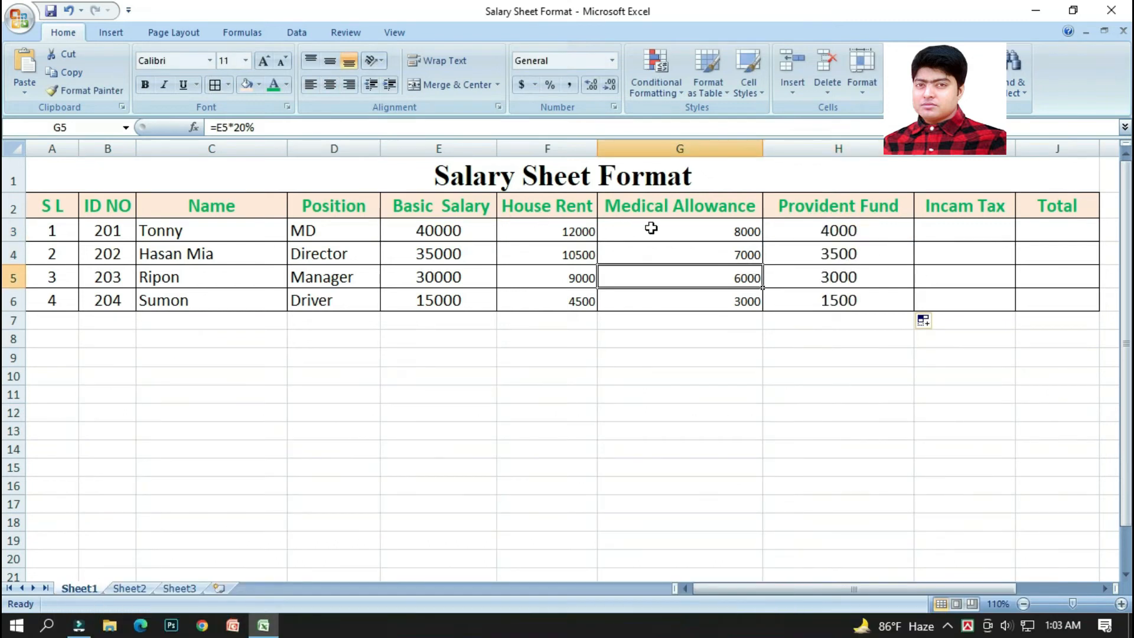
pyautogui.moveTo(561, 229); pyautogui.dragTo(813, 253)
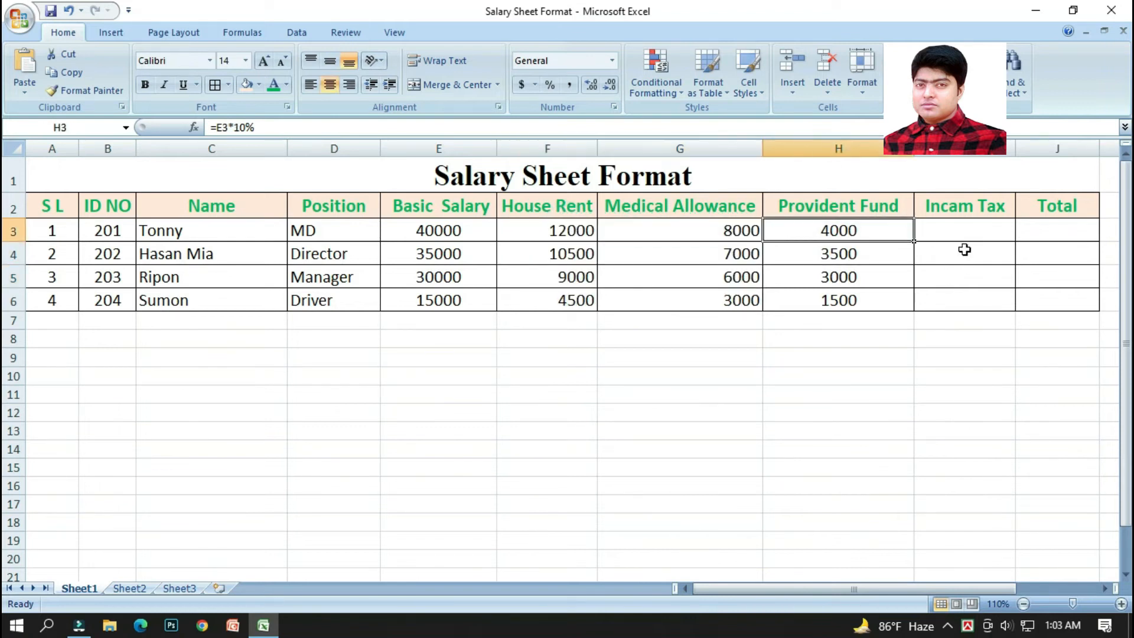
# Step: Start an IF formula in Incam Tax cell I3 that returns E3*0% when E3<=15000, leaving the false value open
pyautogui.click(961, 232)
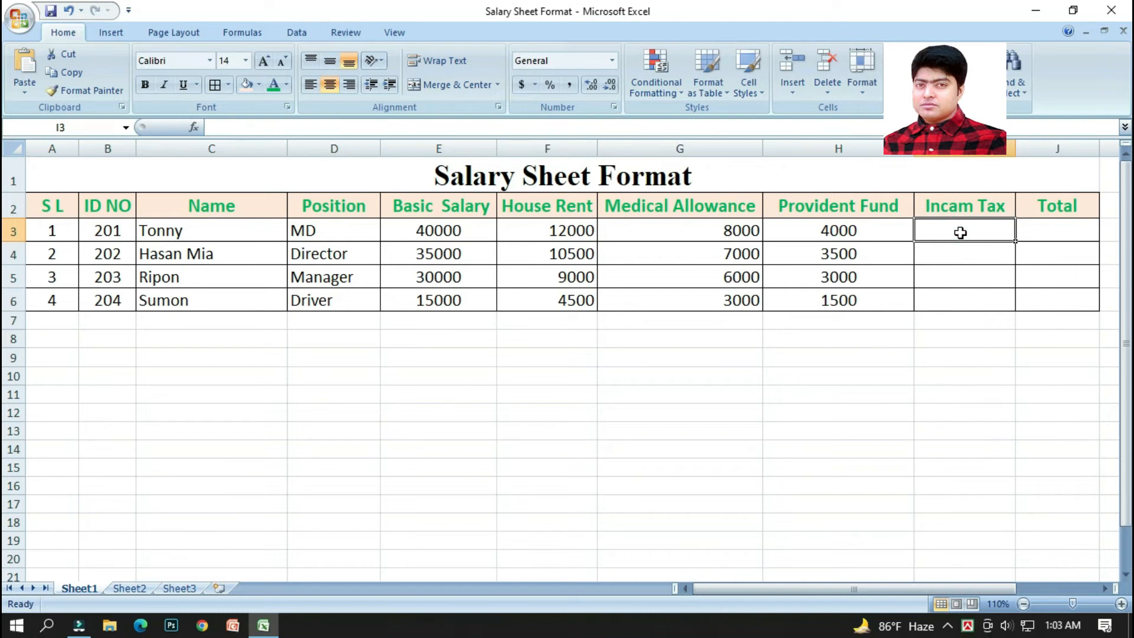
pyautogui.write('=')
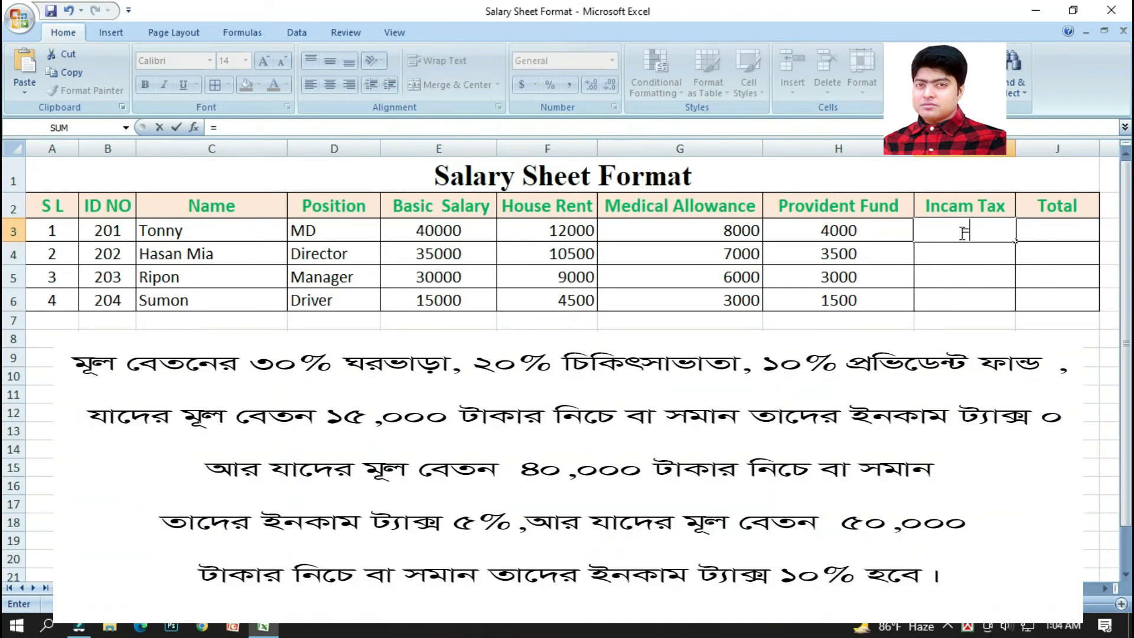
pyautogui.write('if')
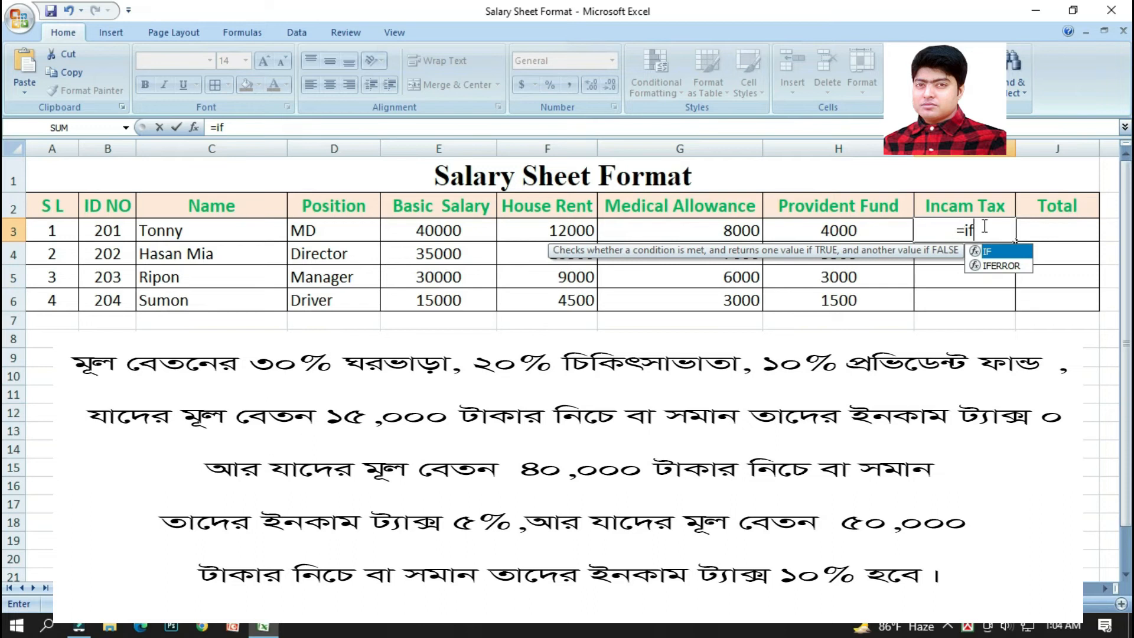
pyautogui.write('(')
pyautogui.click(423, 231)
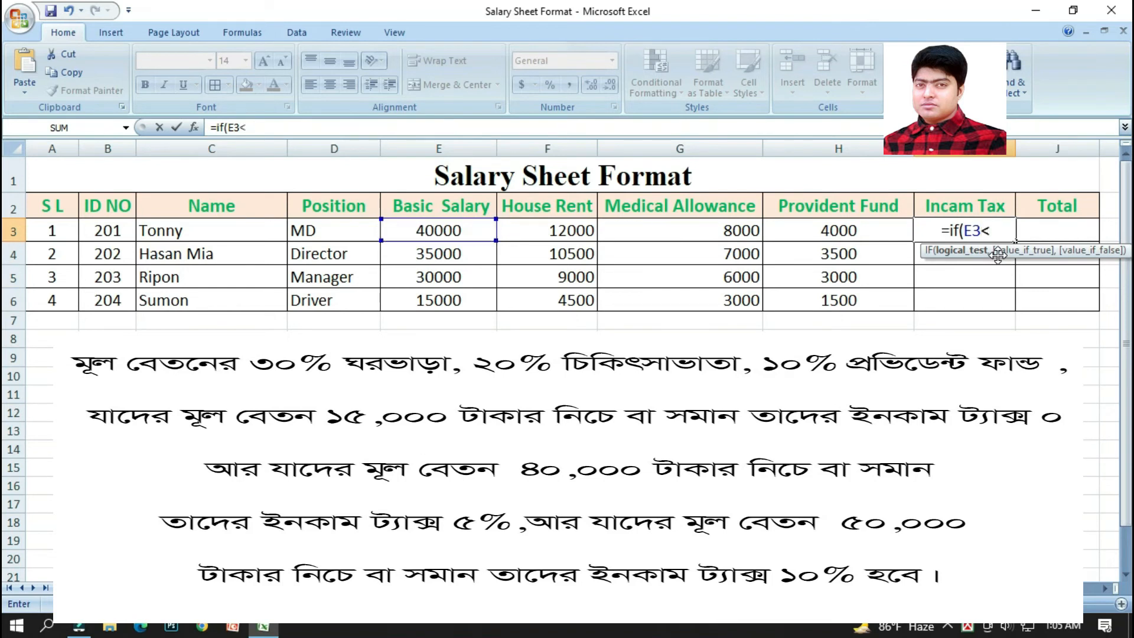
pyautogui.write('=')
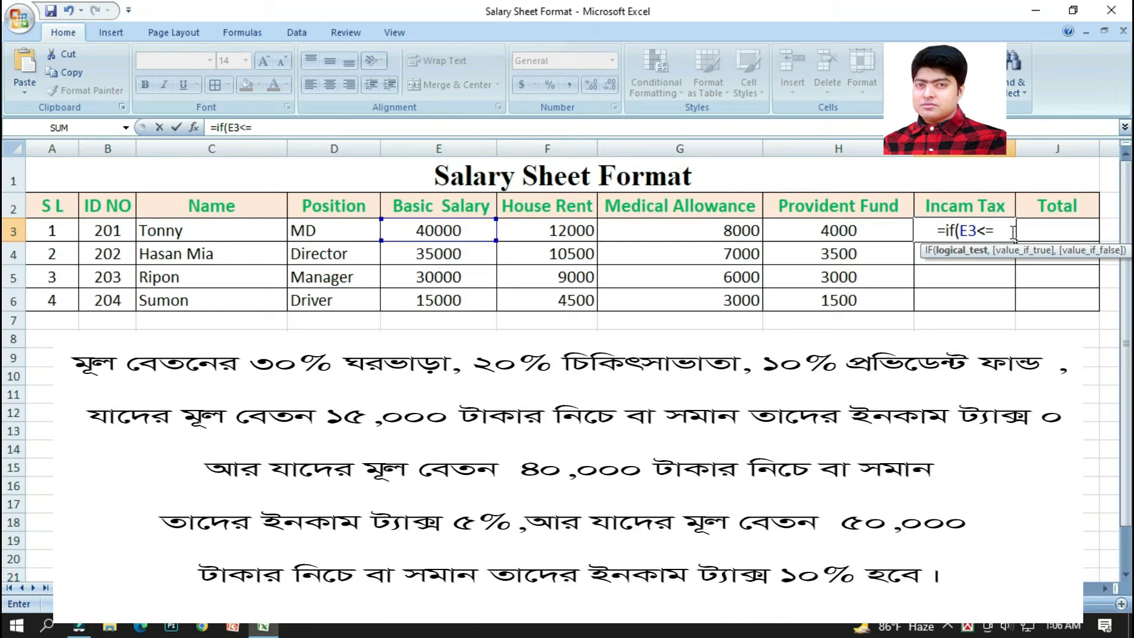
pyautogui.write('15000,')
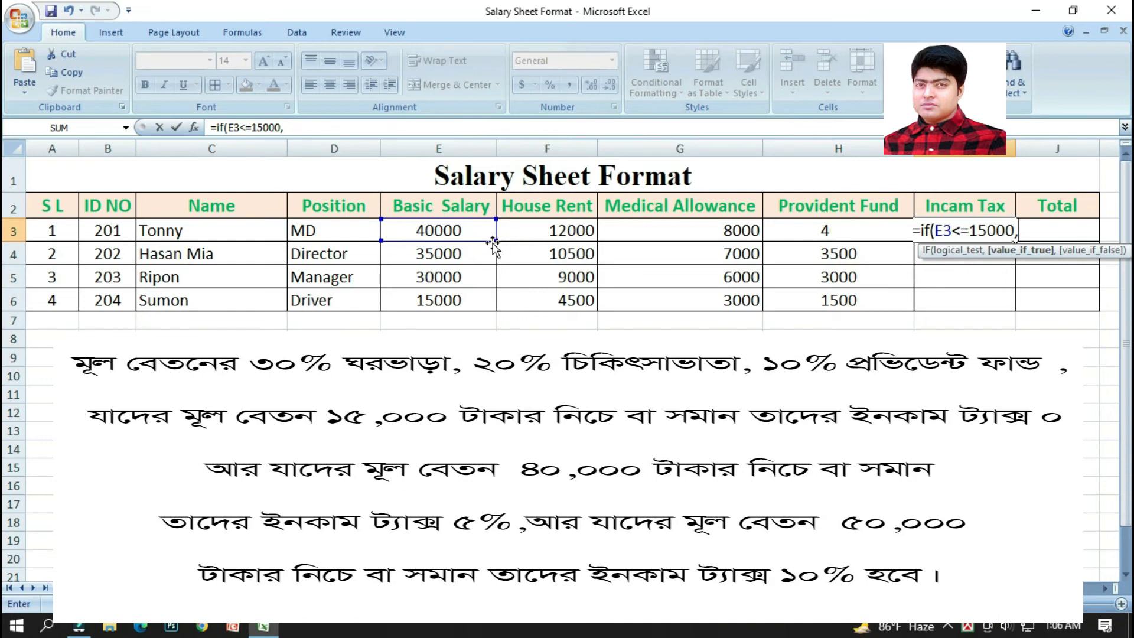
pyautogui.click(445, 230)
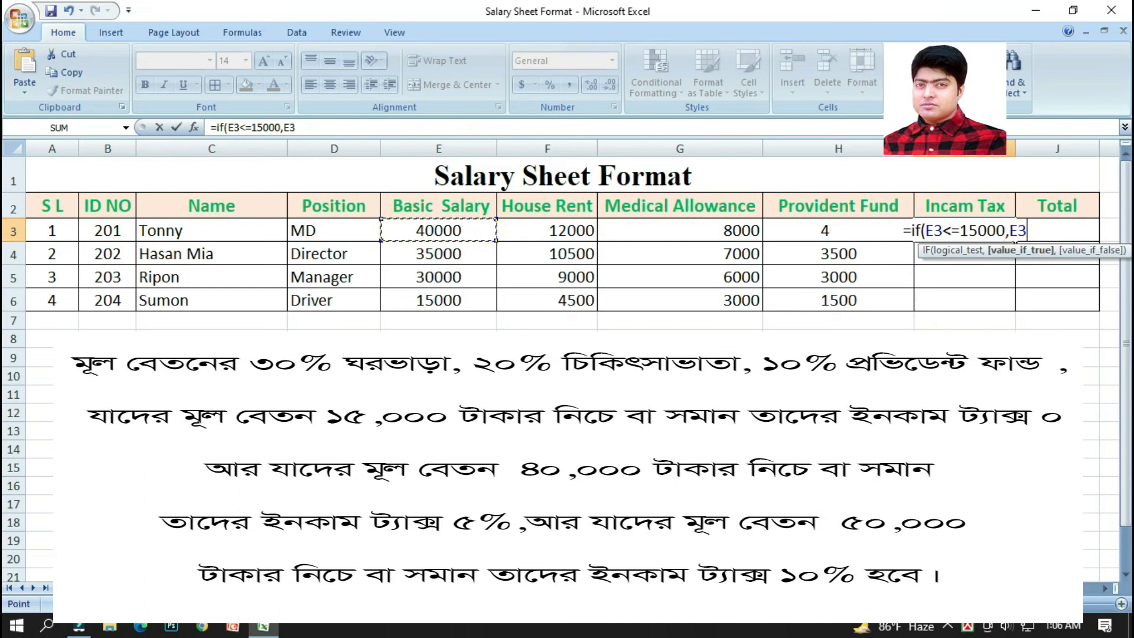
pyautogui.write('*')
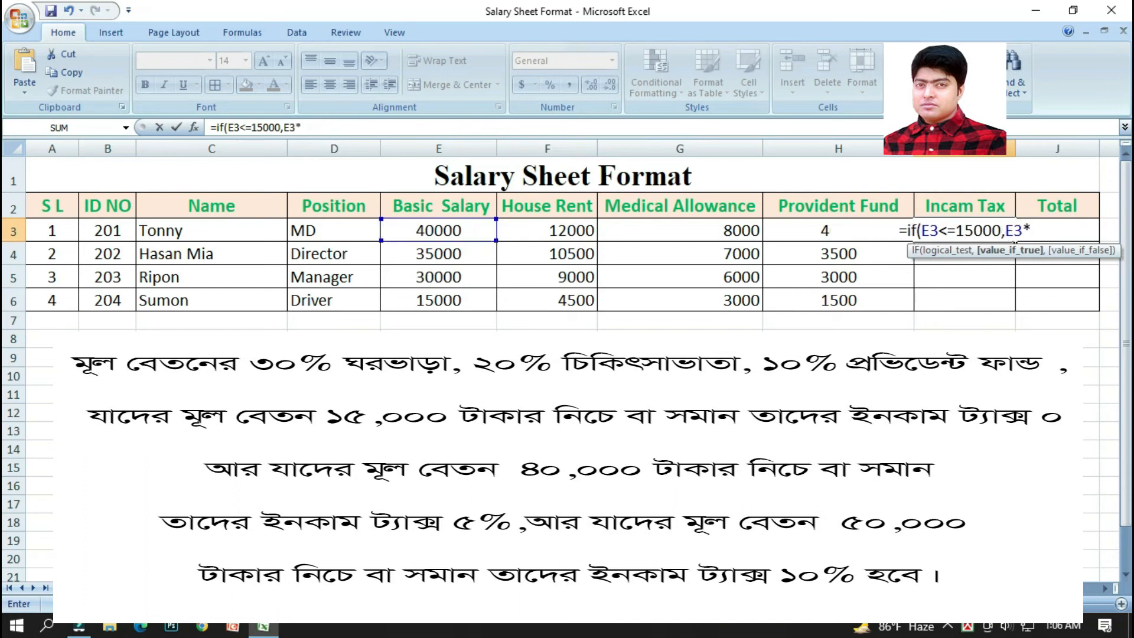
pyautogui.write('0%')
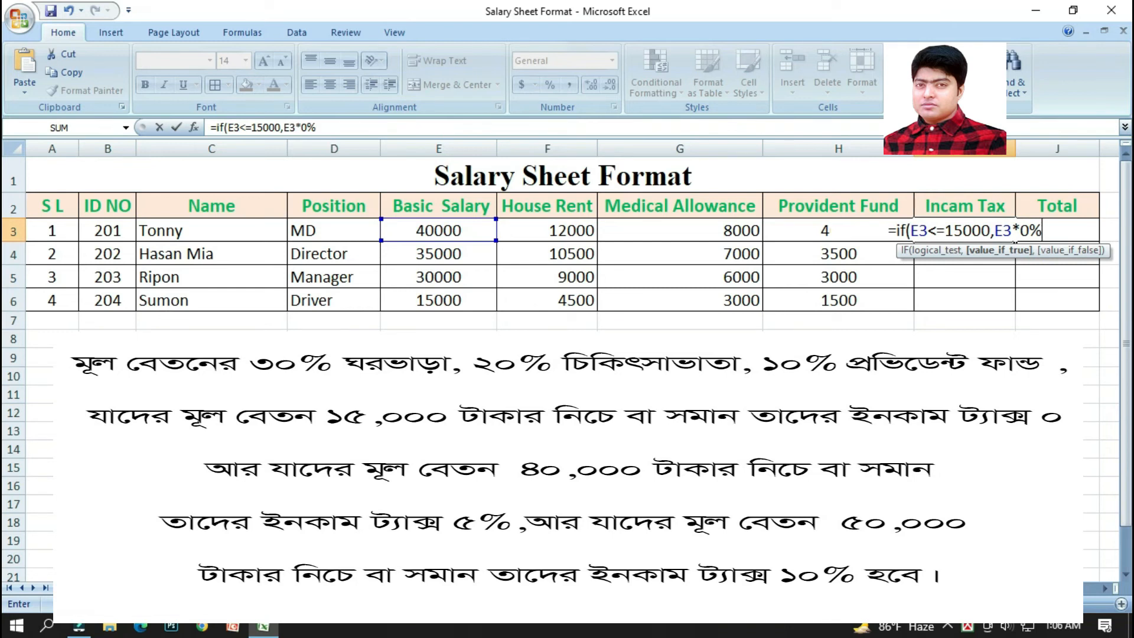
pyautogui.write(',')
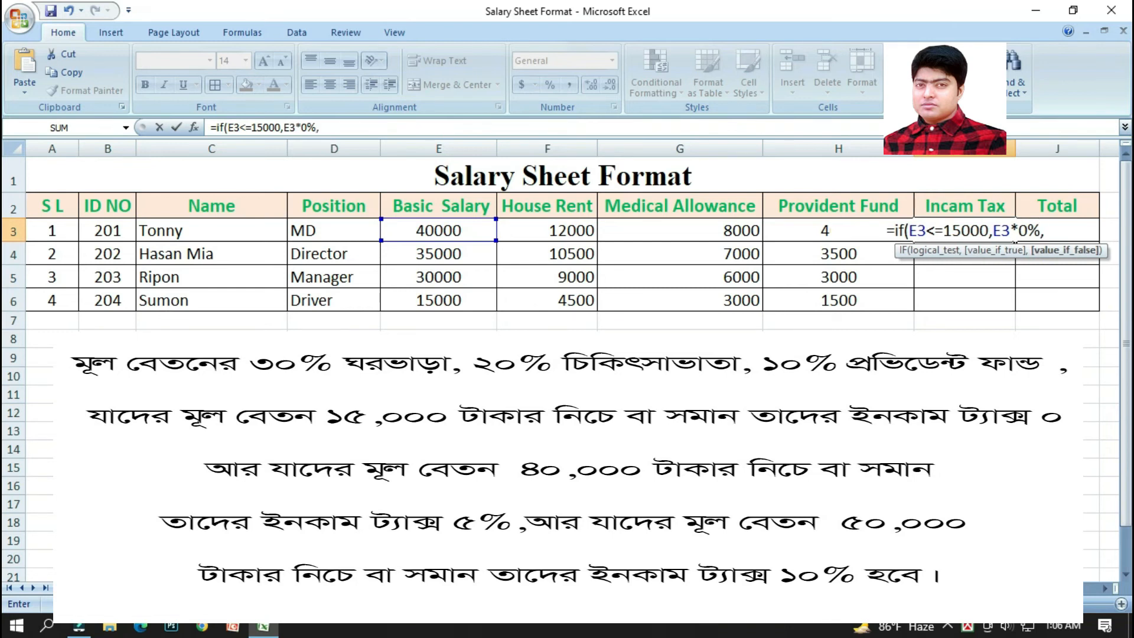
# Step: Nest a second IF in the I3 formula that returns E3*5% when E3<=40000, leaving its false value open
pyautogui.write('if(')
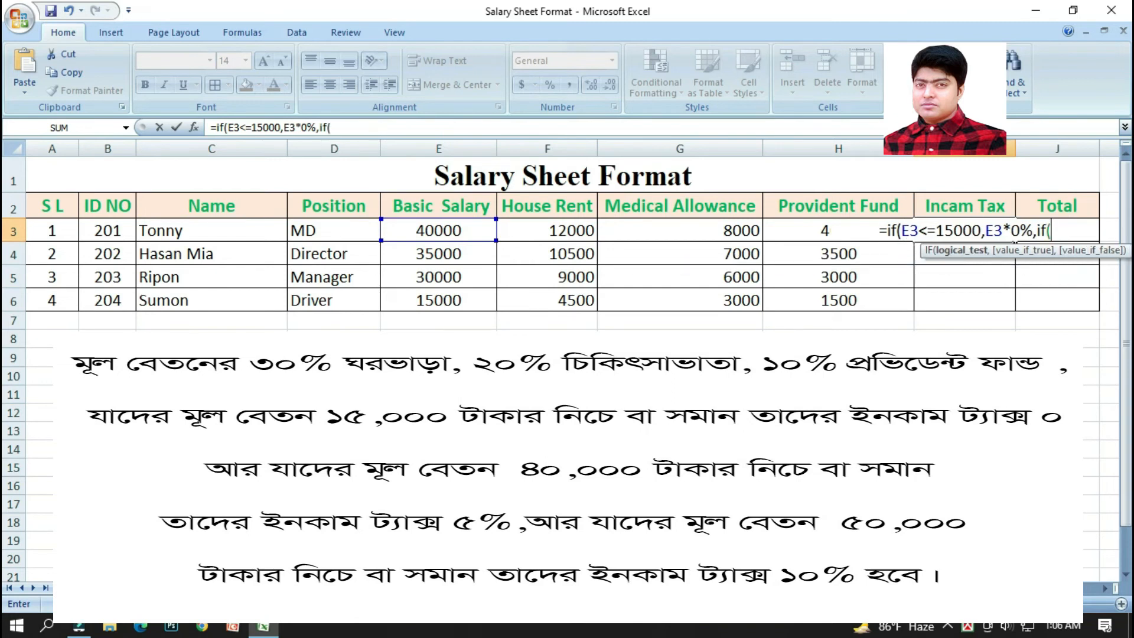
pyautogui.click(423, 230)
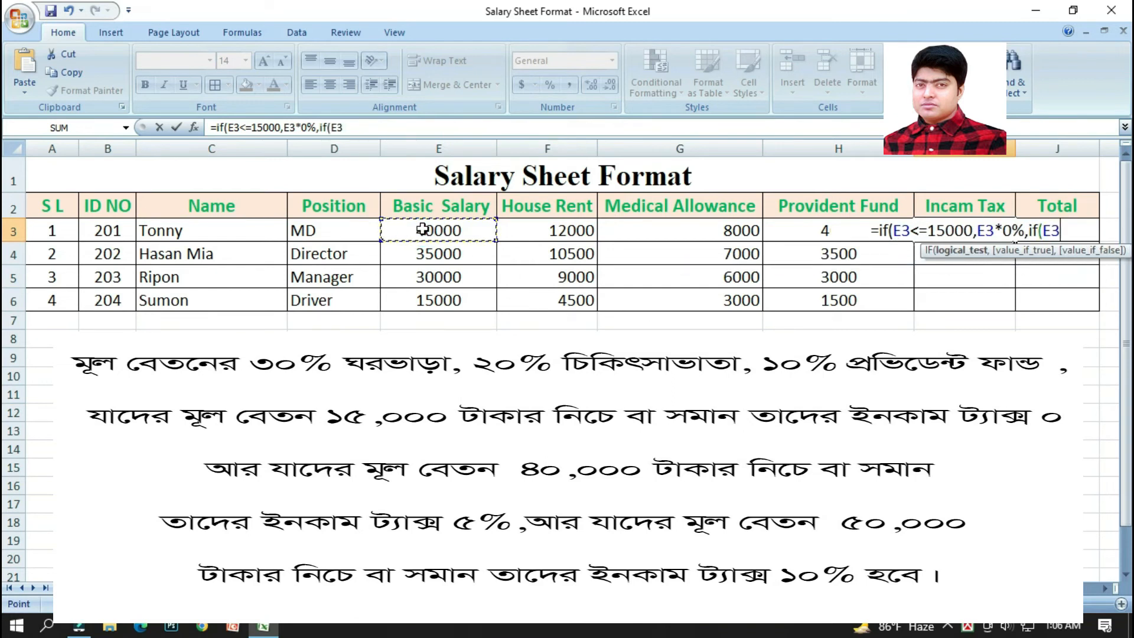
pyautogui.write('<=')
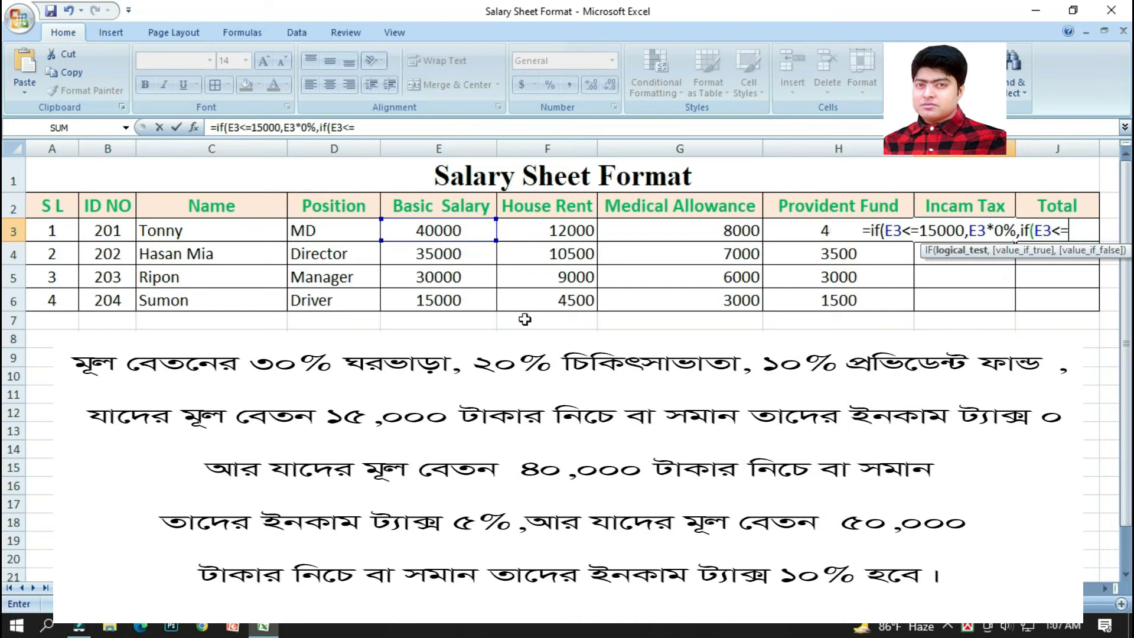
pyautogui.write('4')
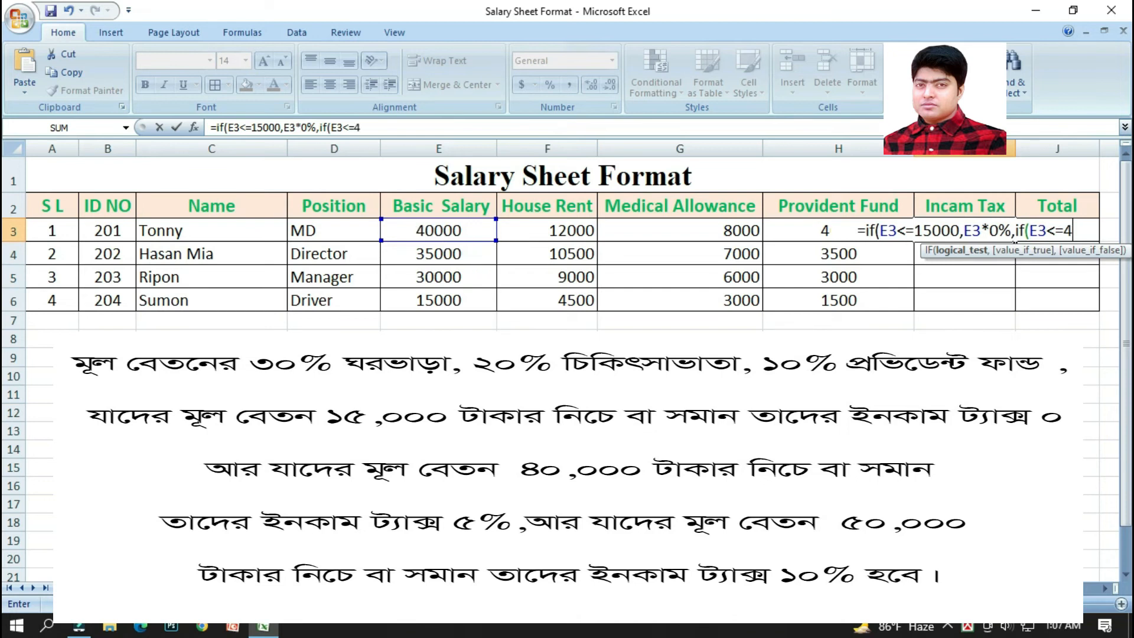
pyautogui.write('0000')
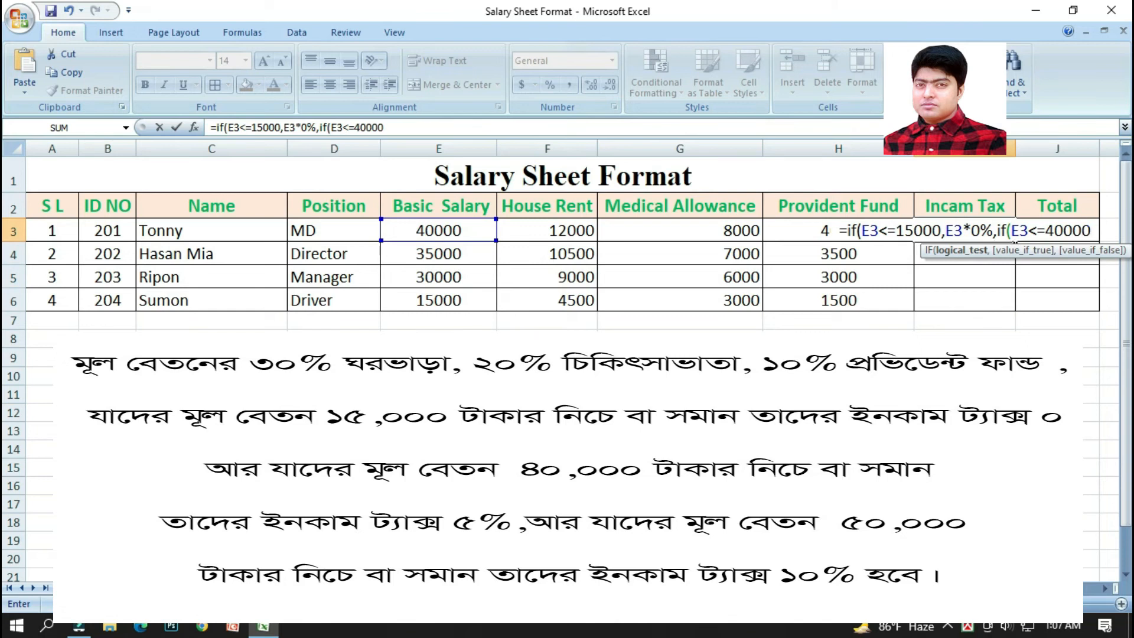
pyautogui.write(',')
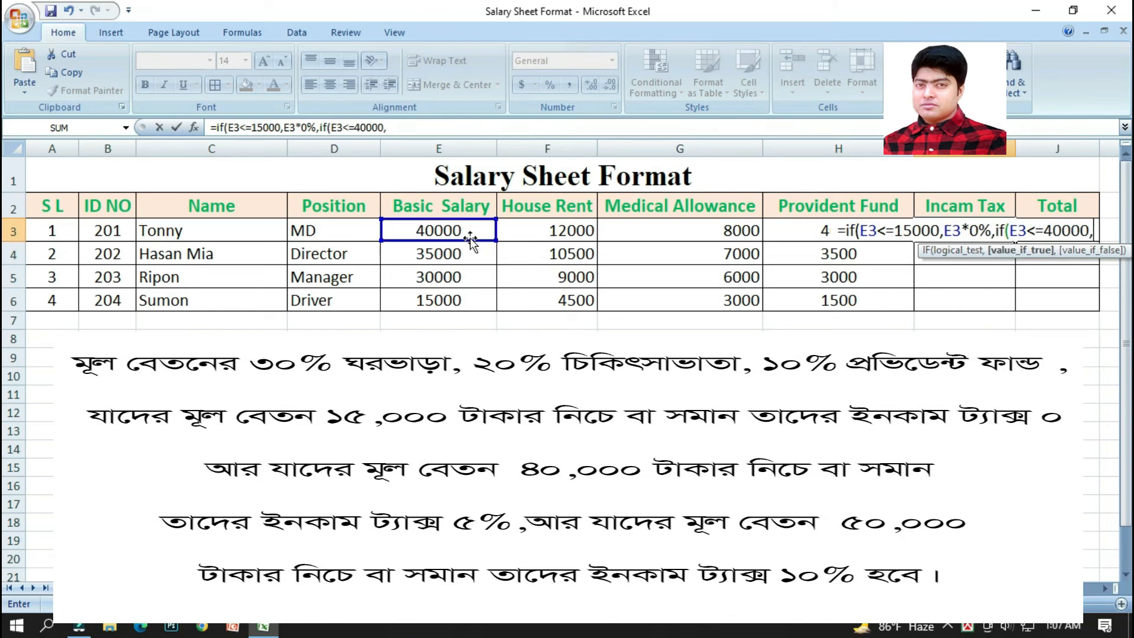
pyautogui.click(440, 230)
pyautogui.write('*')
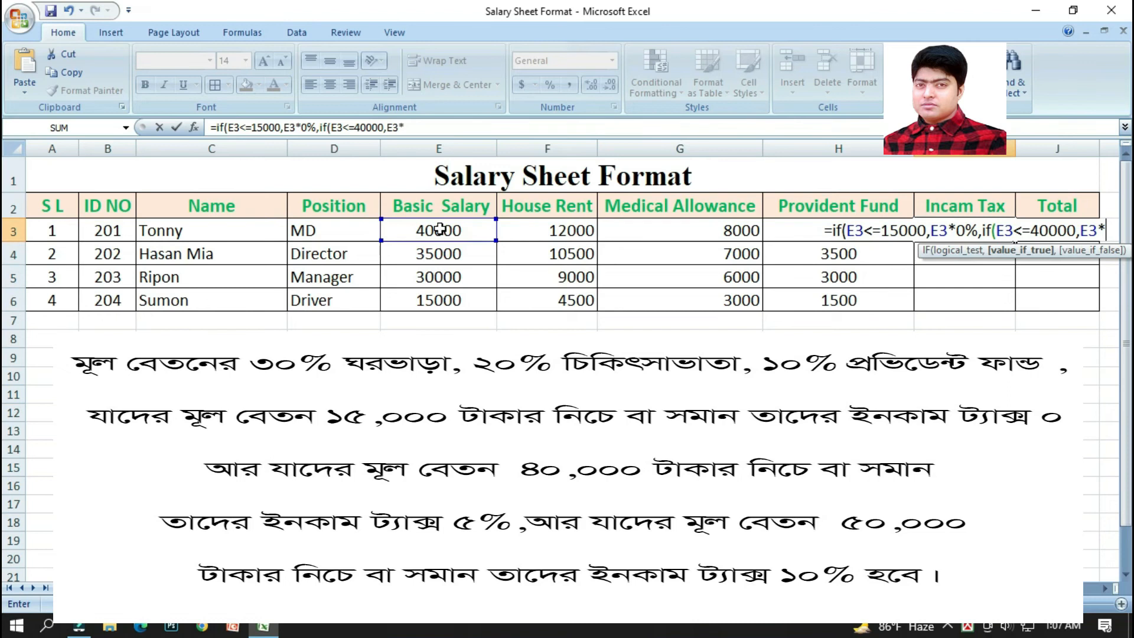
pyautogui.write('5%,')
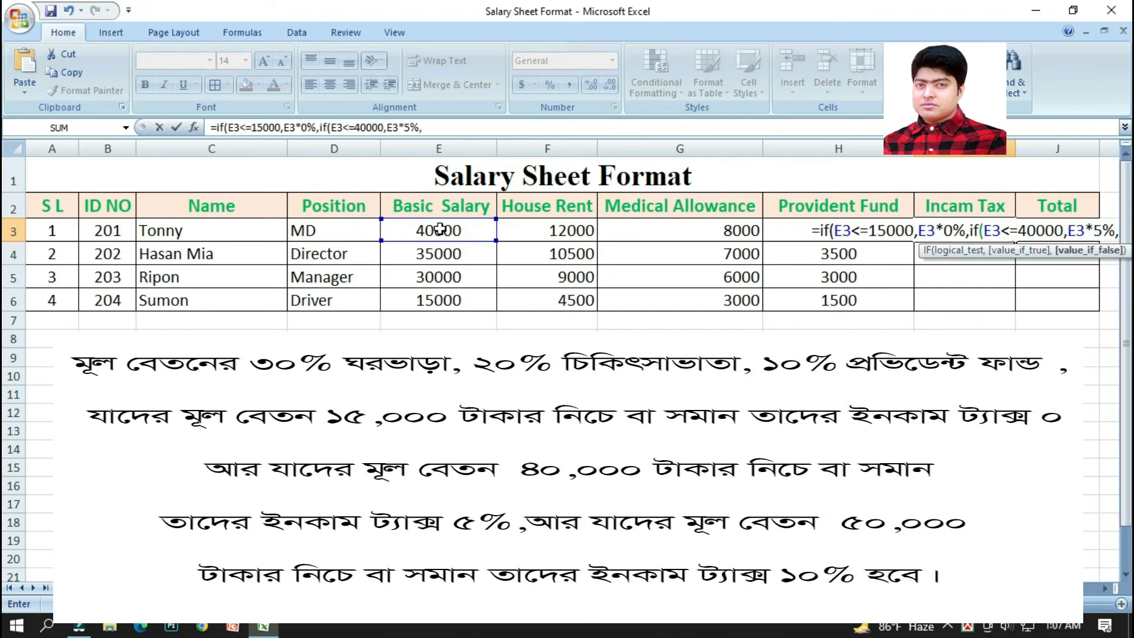
# Step: Nest a third IF in the I3 formula that returns E3*10% when E3<=50000
pyautogui.write('if')
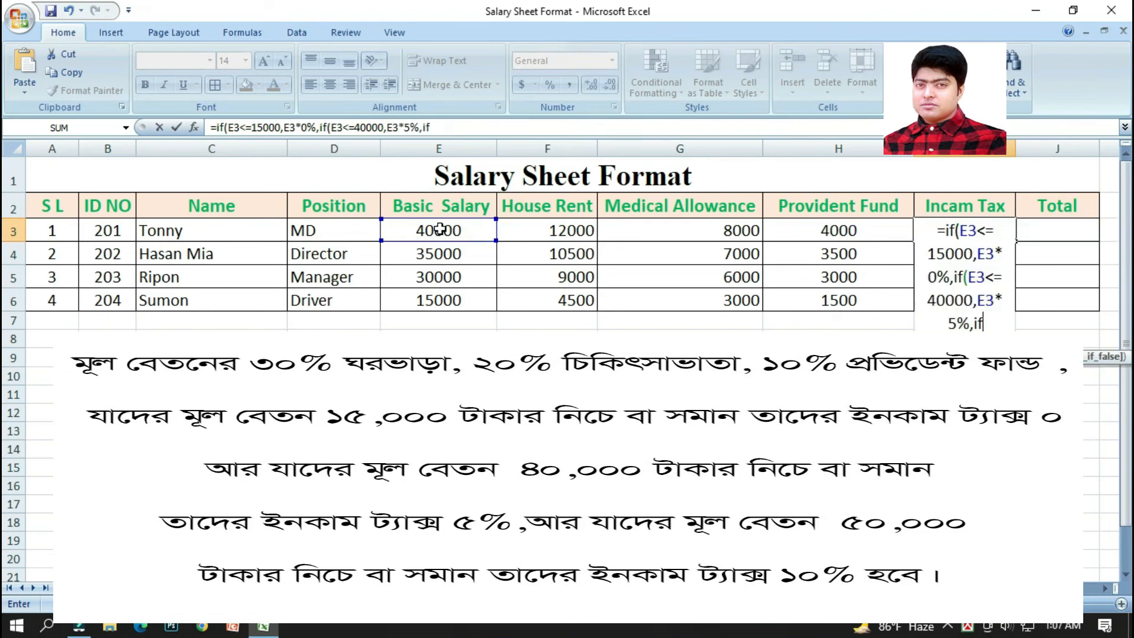
pyautogui.write('(')
pyautogui.click(165, 229)
pyautogui.write('<=5')
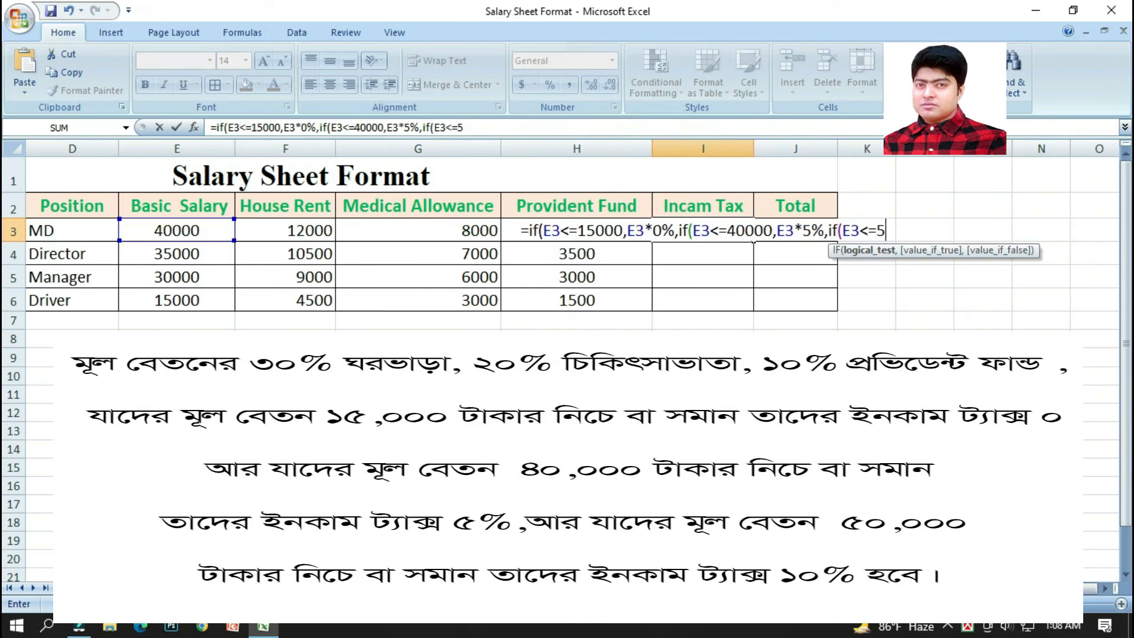
pyautogui.write('0000,')
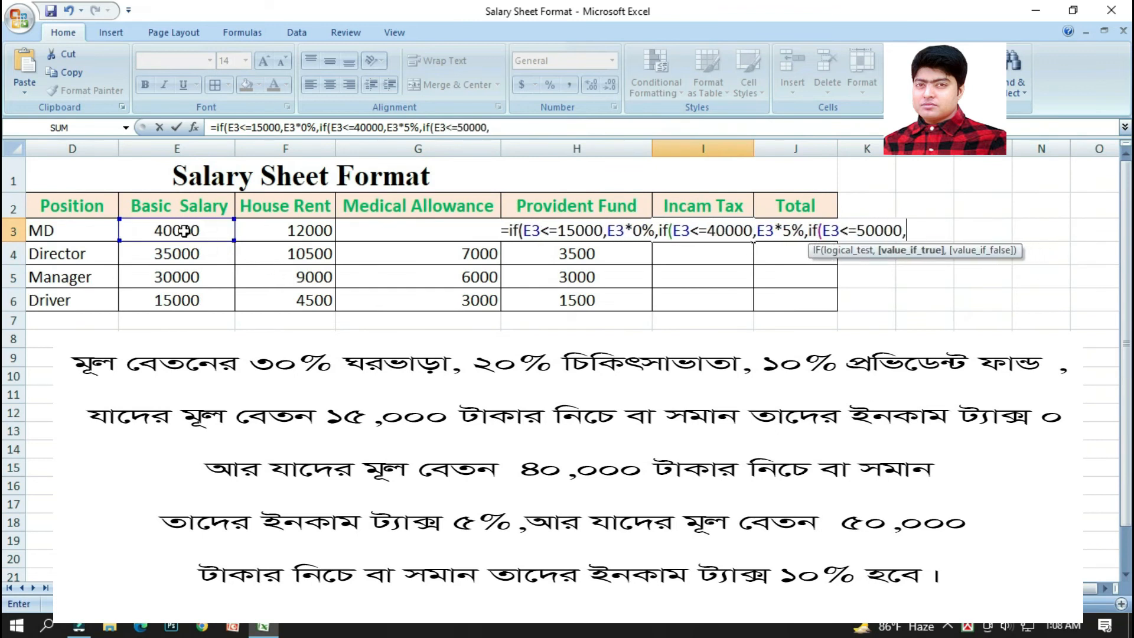
pyautogui.click(163, 229)
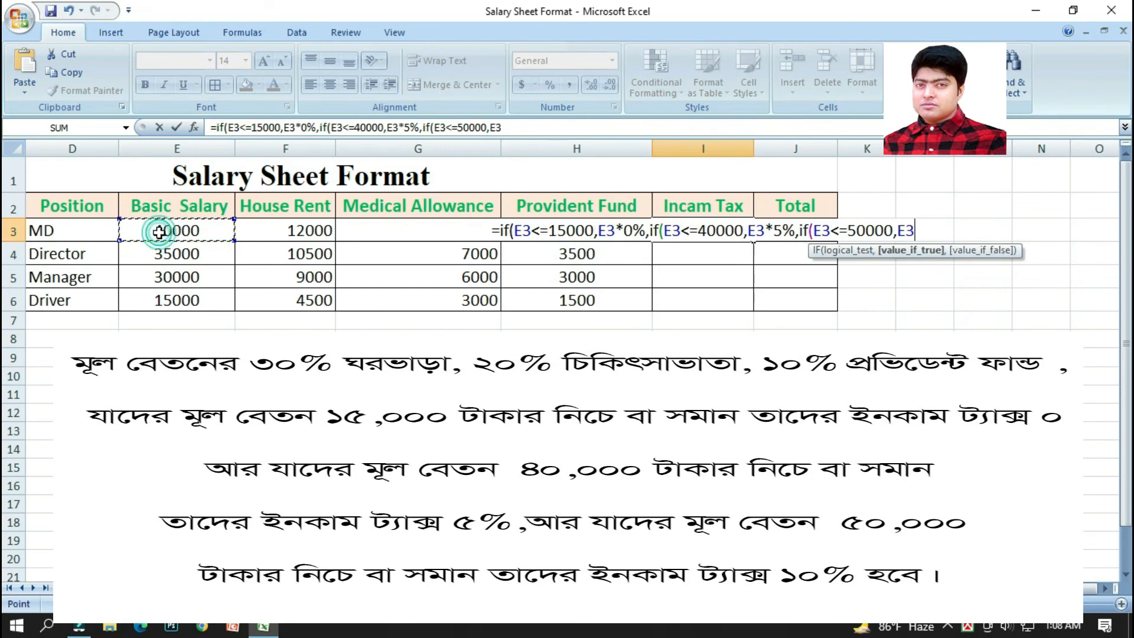
pyautogui.write('*10%')
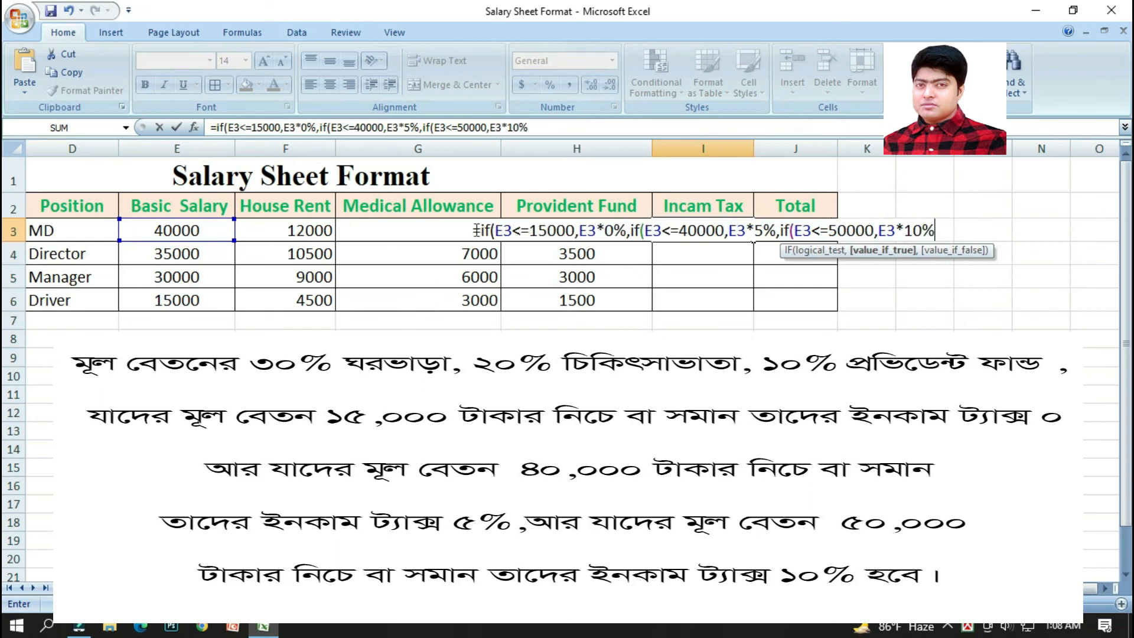
# Step: Complete and enter the nested IF formula in Incam Tax cell I3 and fill it down through I6
pyautogui.click(949, 231)
pyautogui.write('))')
pyautogui.press('BackSpace')
pyautogui.press('BackSpace')
pyautogui.press('Return')
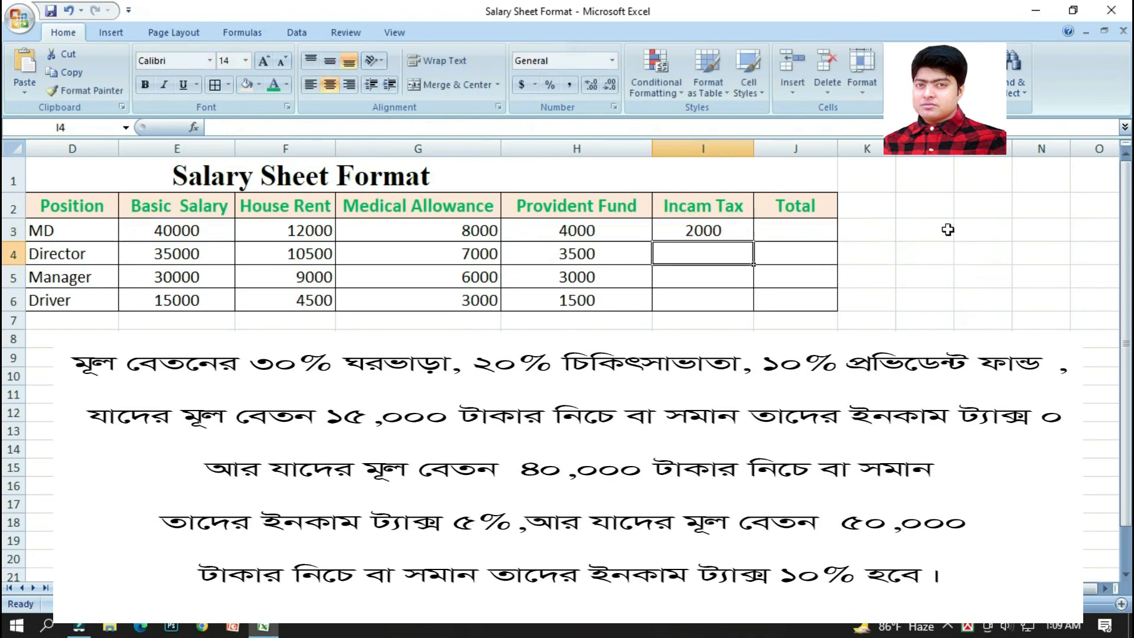
pyautogui.click(684, 228)
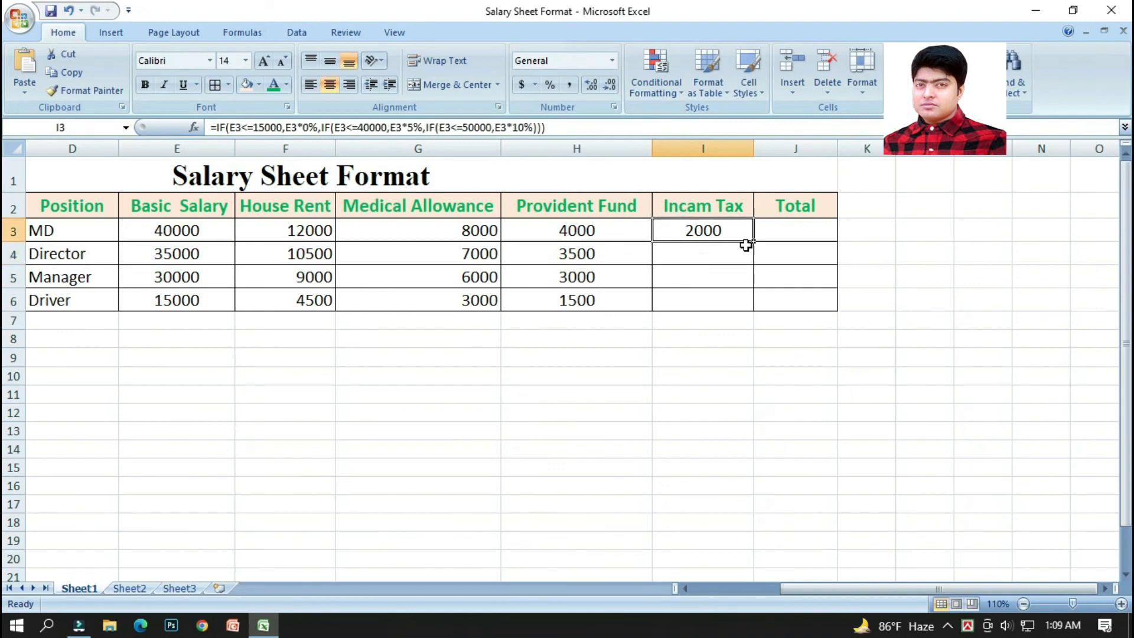
pyautogui.moveTo(754, 241); pyautogui.dragTo(754, 312)
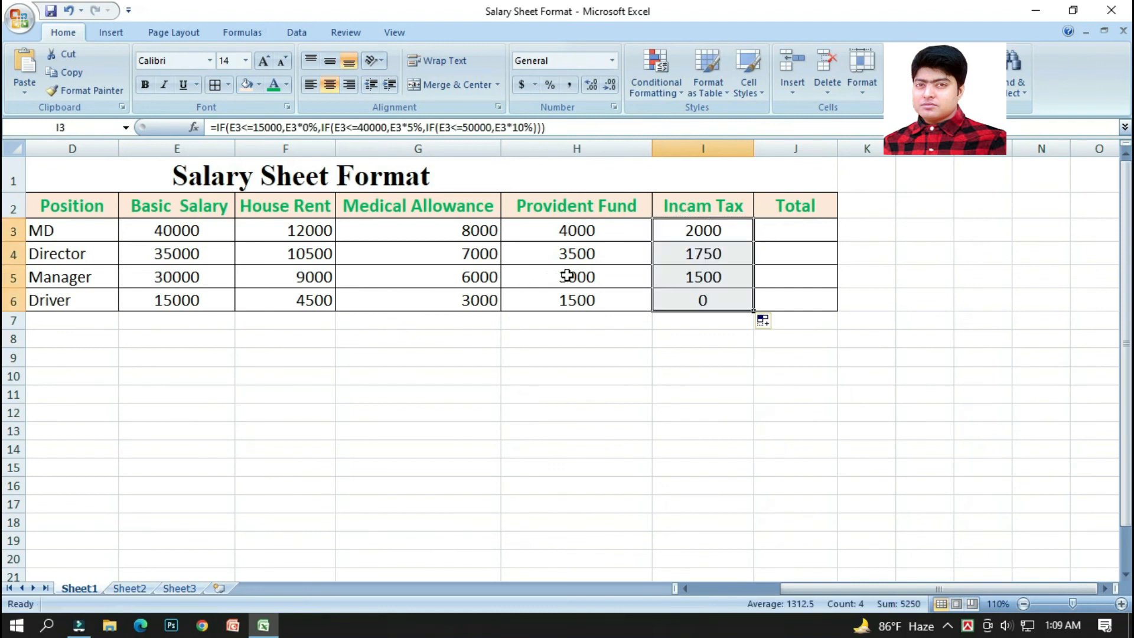
# Step: Open the I3 tax formula and examine its E3<=50000 condition and the E3*10% value
pyautogui.doubleClick(699, 230)
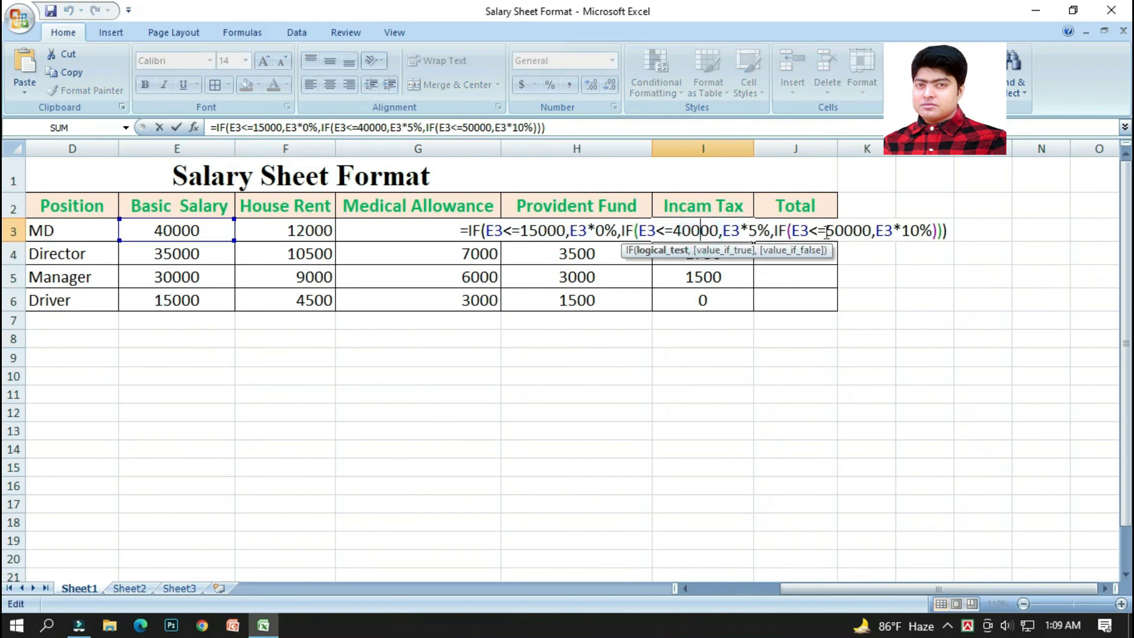
pyautogui.moveTo(873, 232); pyautogui.dragTo(836, 232)
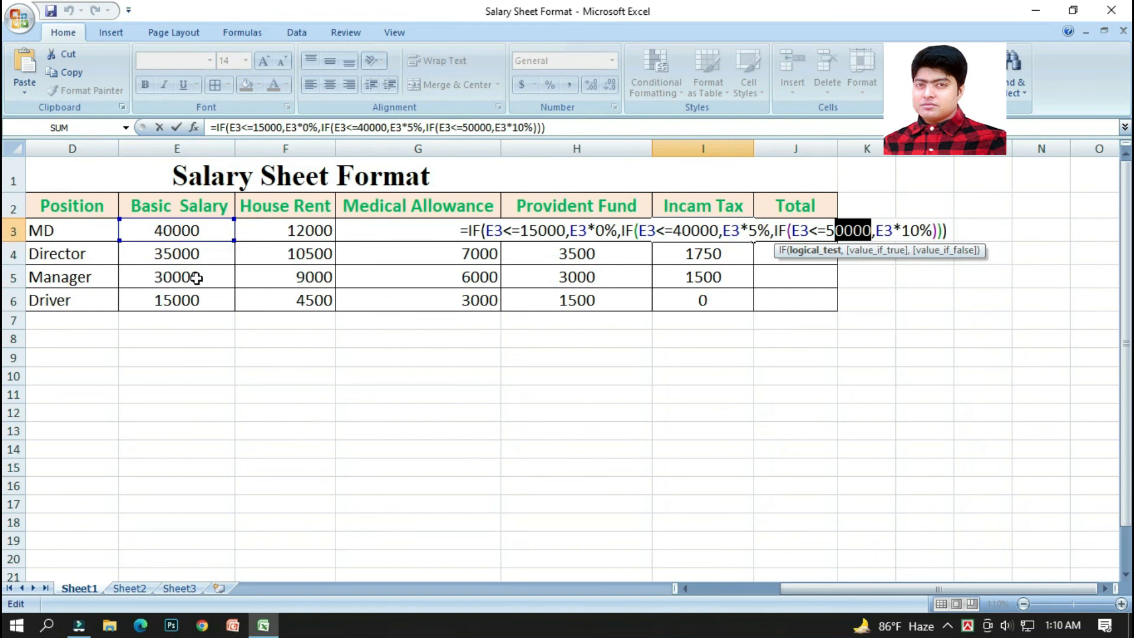
pyautogui.click(854, 231)
pyautogui.moveTo(826, 231); pyautogui.dragTo(873, 231)
pyautogui.click(885, 231)
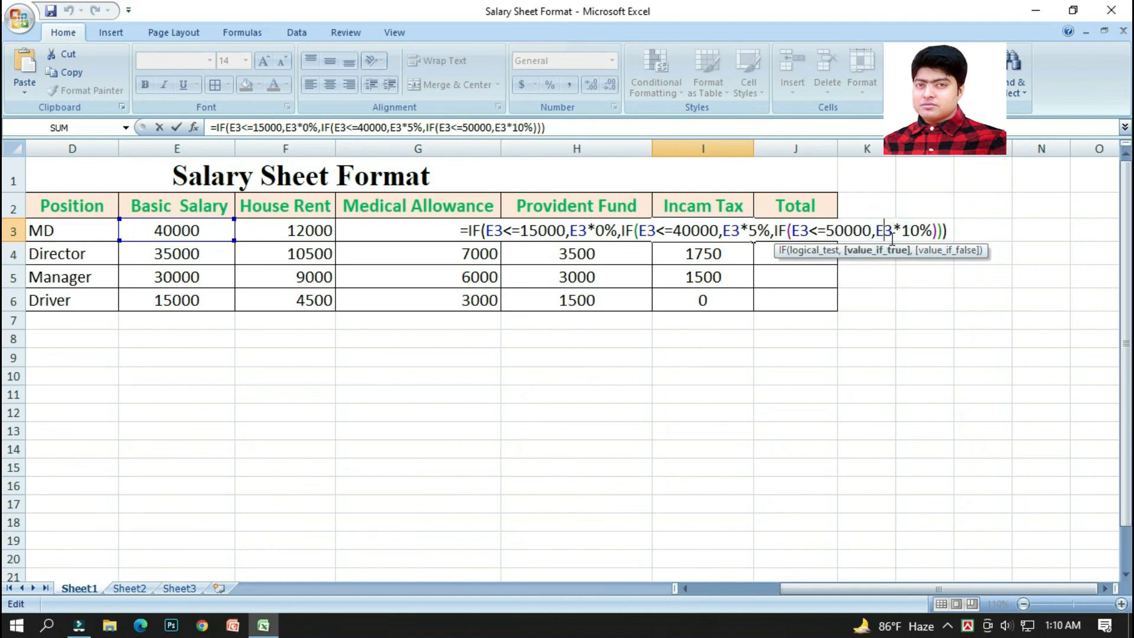
# Step: Calculate the Total in J3 with the formula =E3+F3+G3-H3-I3 and fill it down through J6
pyautogui.click(779, 231)
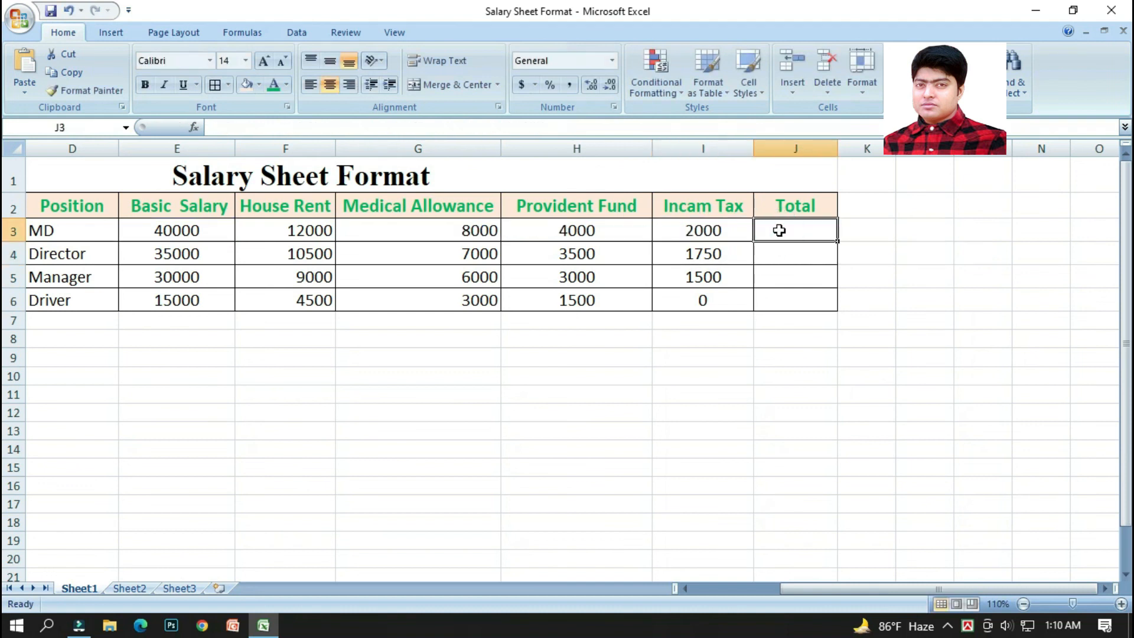
pyautogui.write('=')
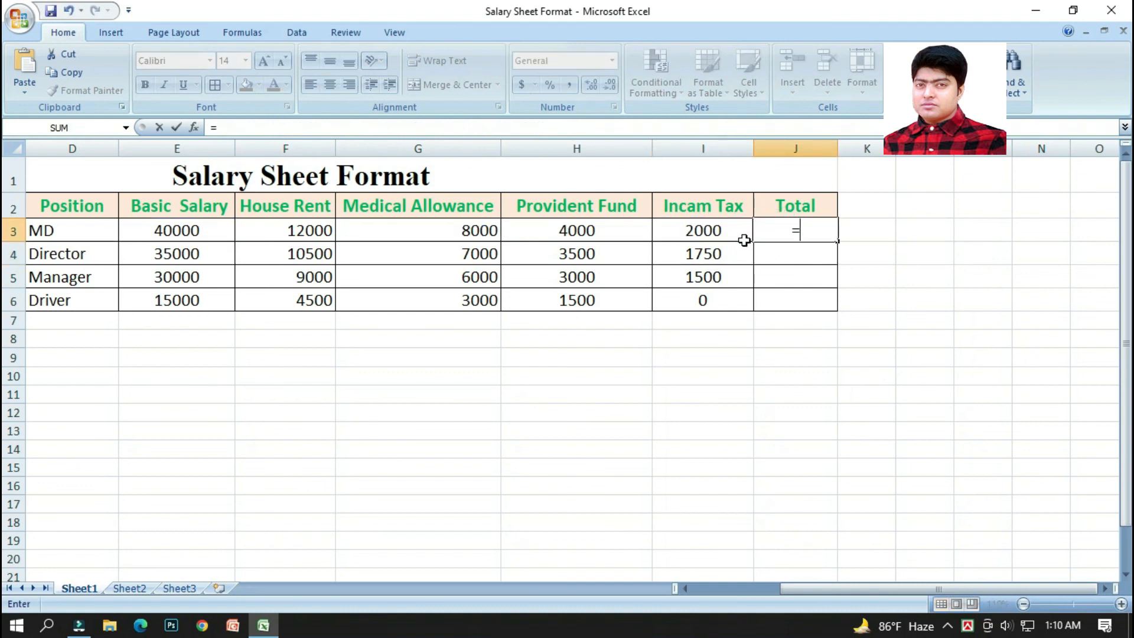
pyautogui.click(176, 231)
pyautogui.write('+')
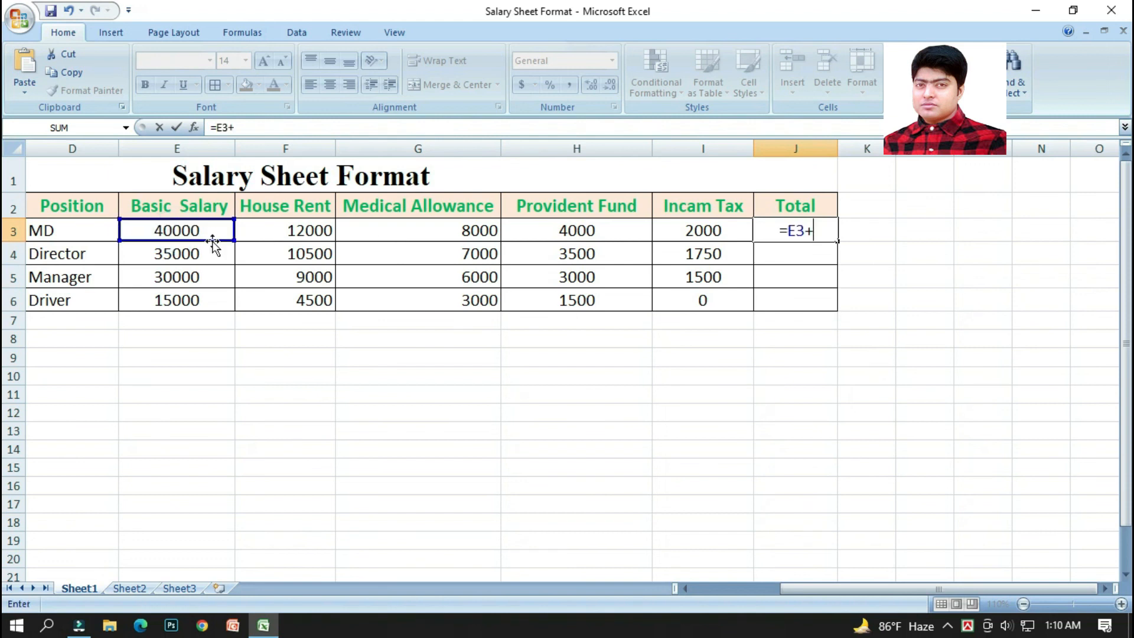
pyautogui.click(272, 227)
pyautogui.write('+')
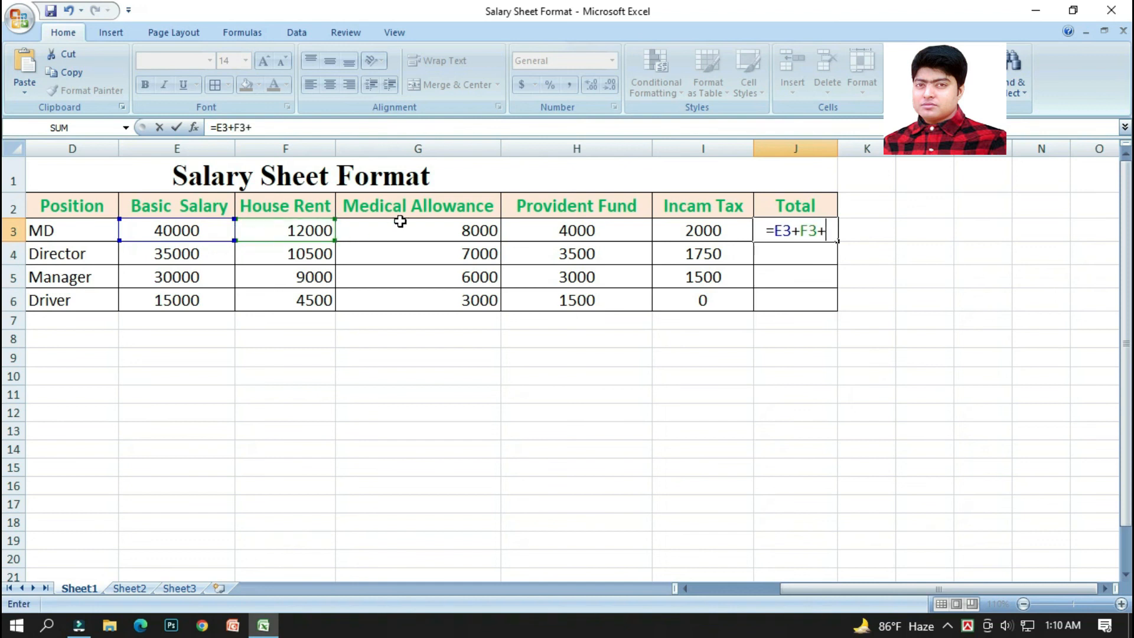
pyautogui.click(400, 227)
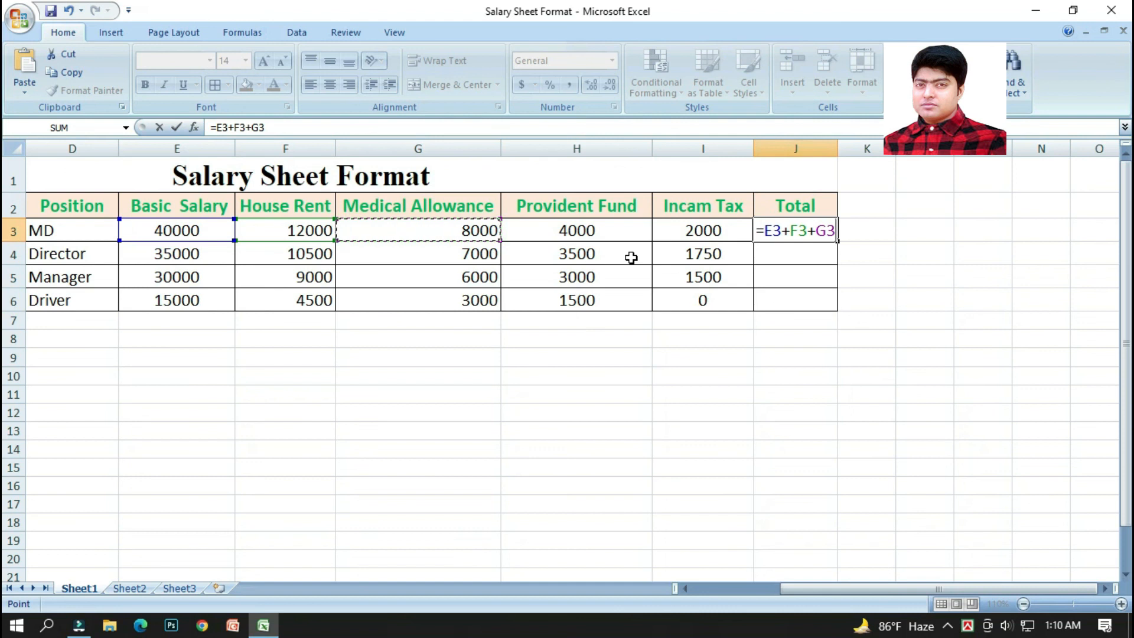
pyautogui.write('-')
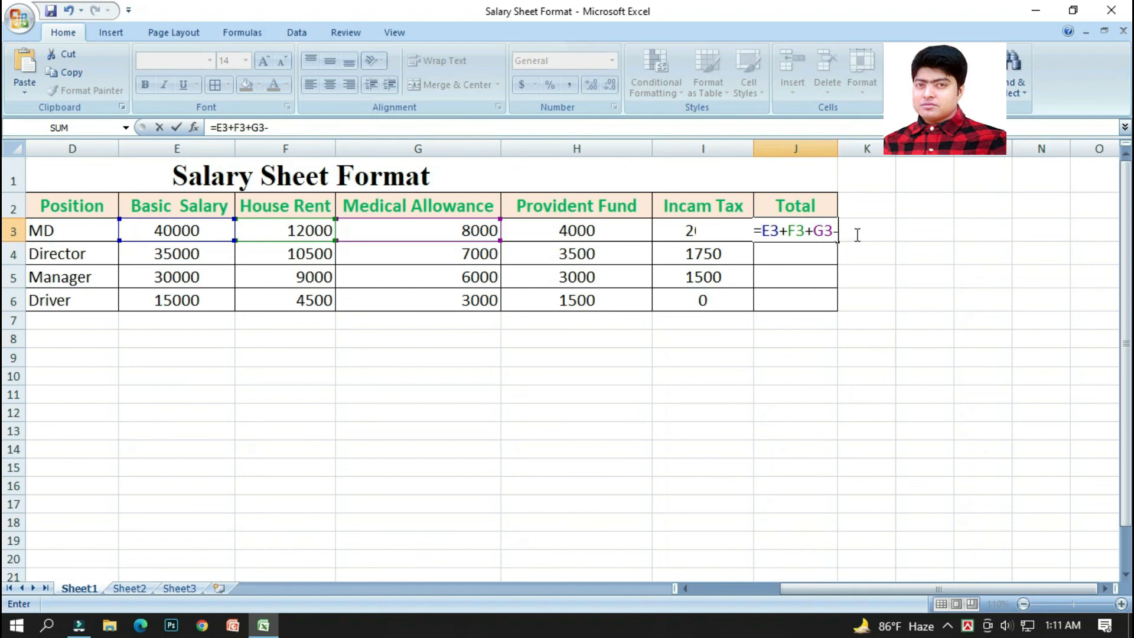
pyautogui.click(577, 230)
pyautogui.write('-')
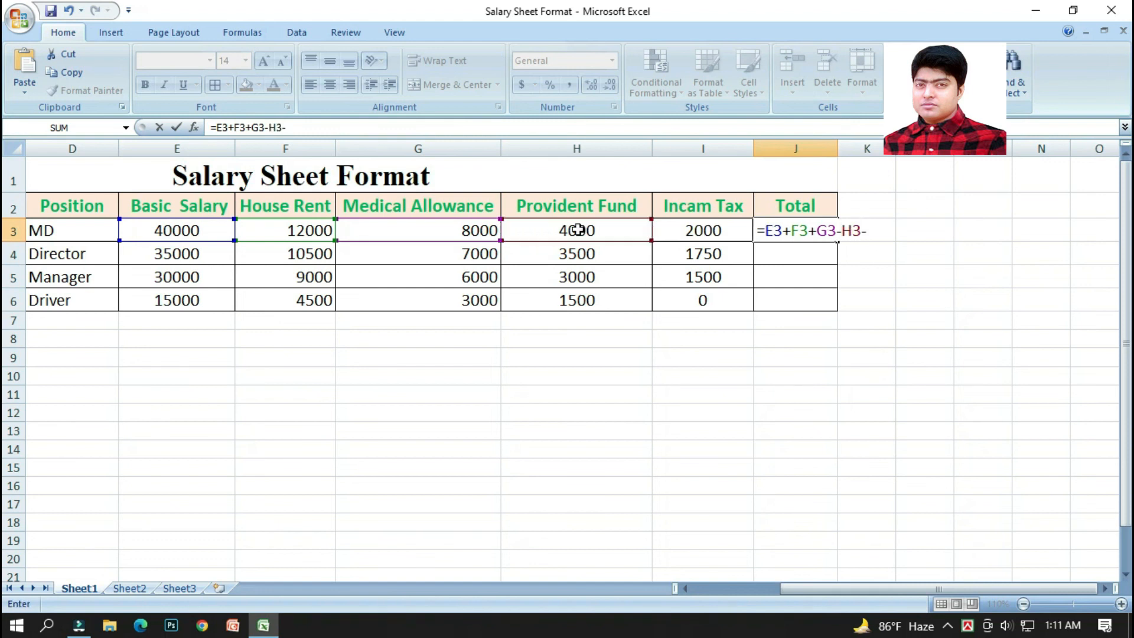
pyautogui.click(715, 231)
pyautogui.press('Return')
pyautogui.click(798, 229)
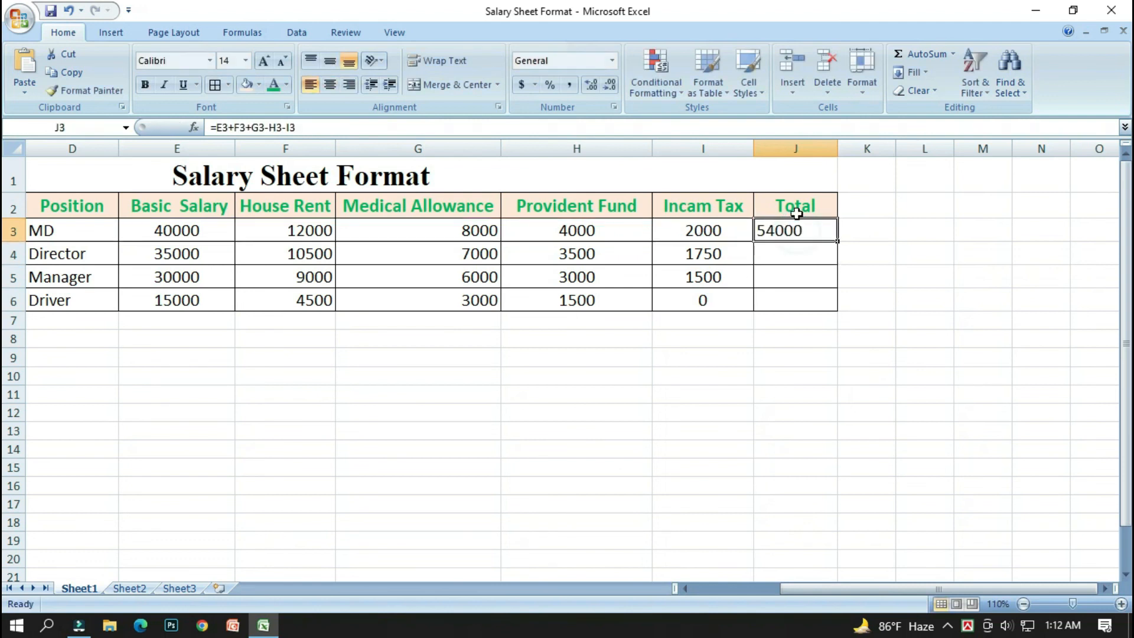
pyautogui.moveTo(839, 243); pyautogui.dragTo(839, 310)
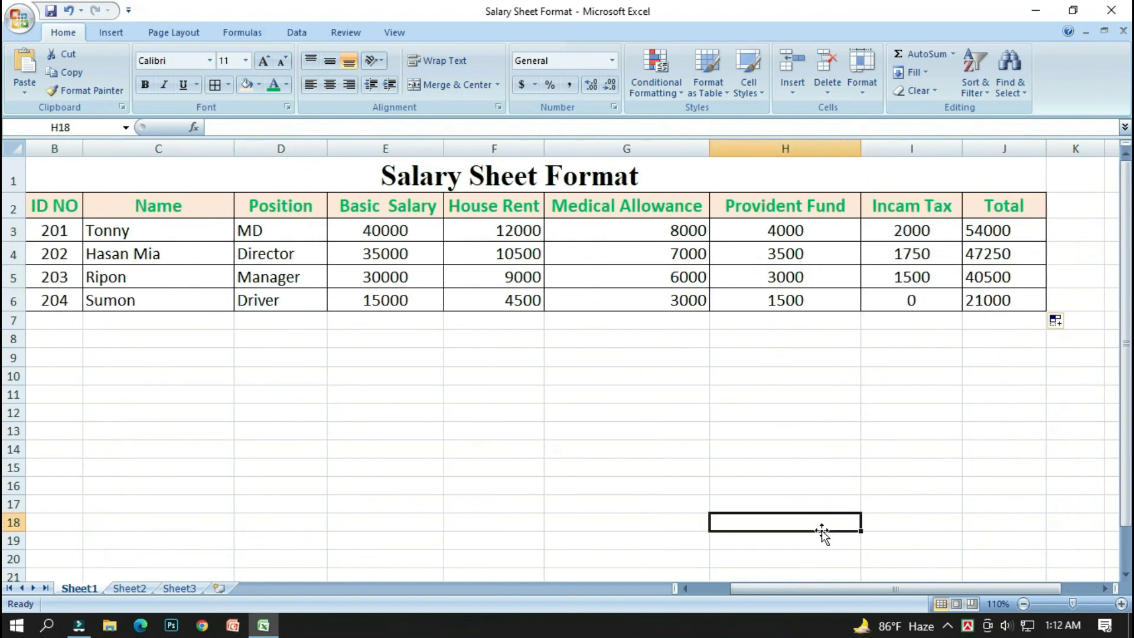